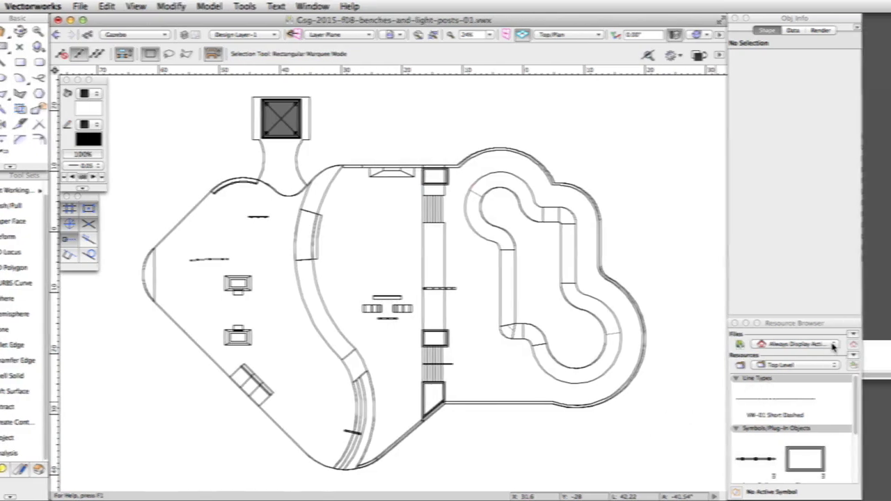
Browse Skatepark Symbols.vwx from Downloads in the Resource Browser.
left_click(882, 335)
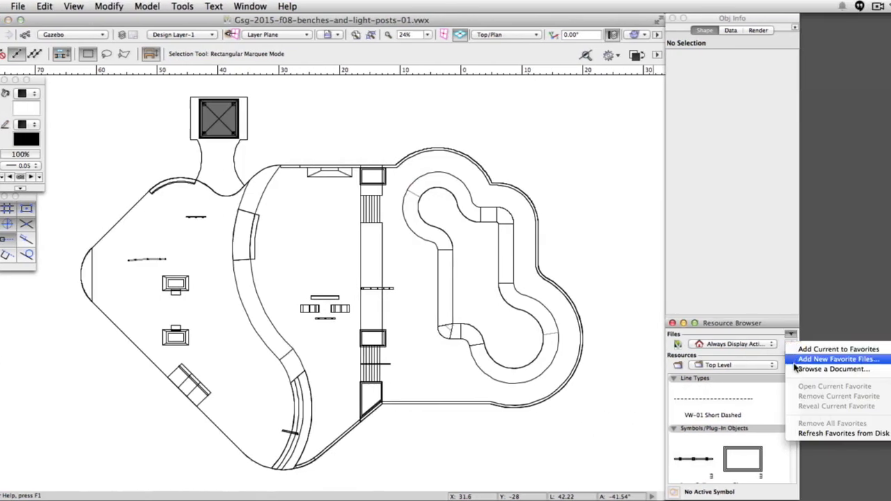
left_click(828, 369)
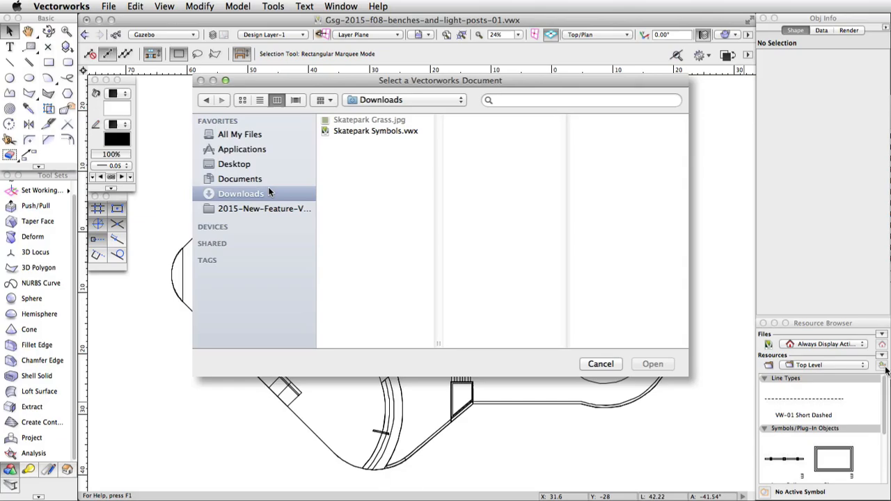
left_click(360, 132)
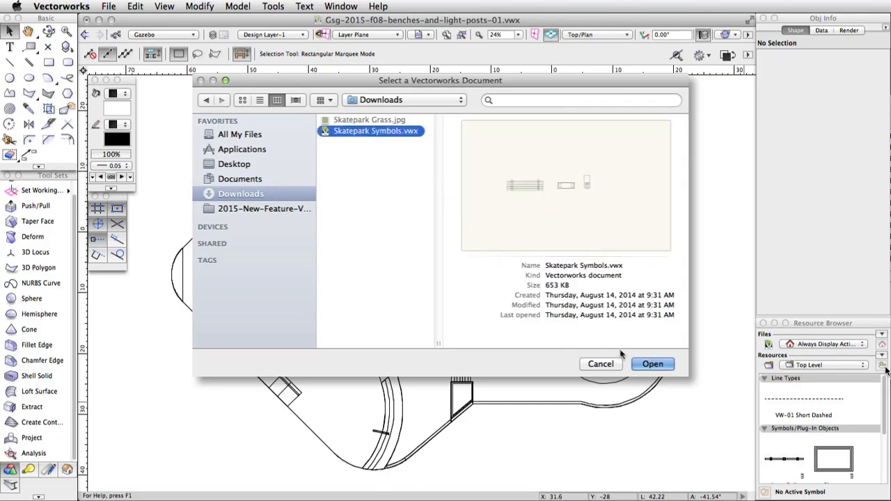
left_click(653, 364)
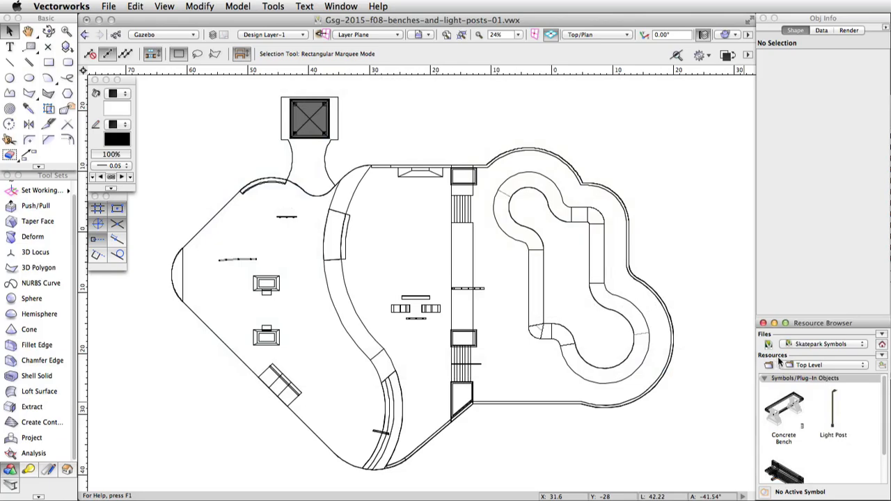
left_click_drag(884, 398, 886, 429)
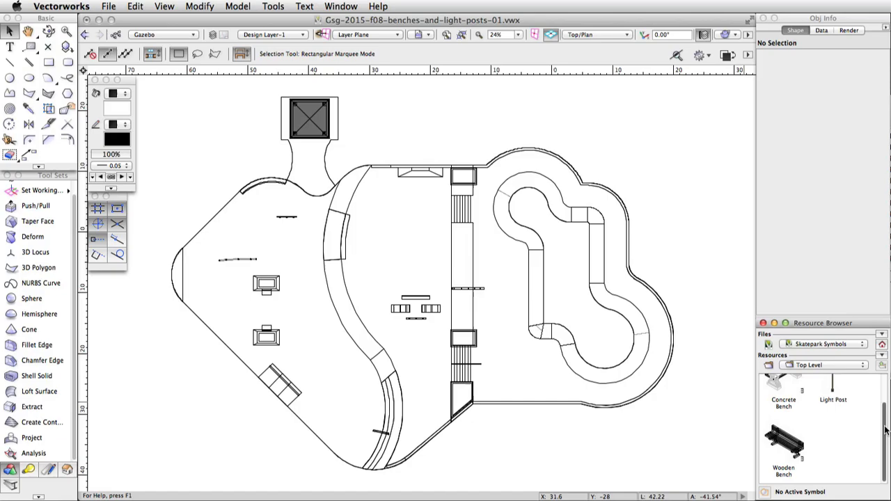
left_click_drag(886, 429, 886, 399)
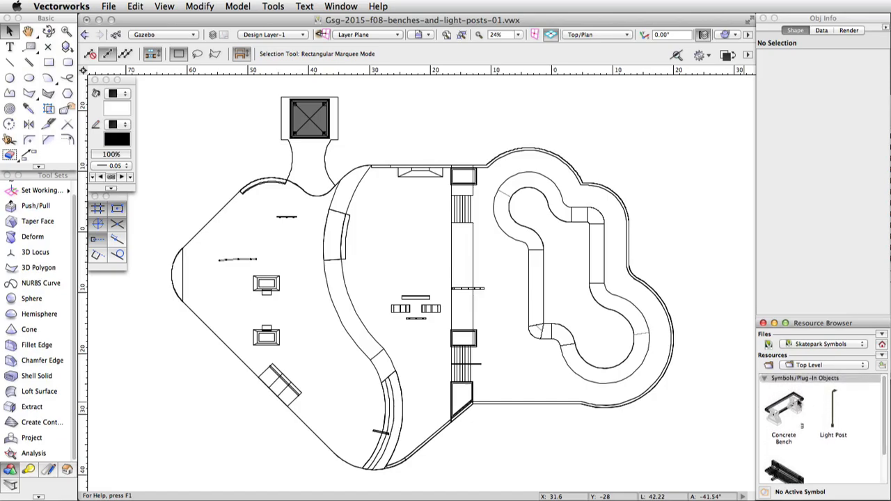
Select the Concrete Bench and Light Post symbols and bring up their context actions.
left_click(785, 409)
left_click(838, 413)
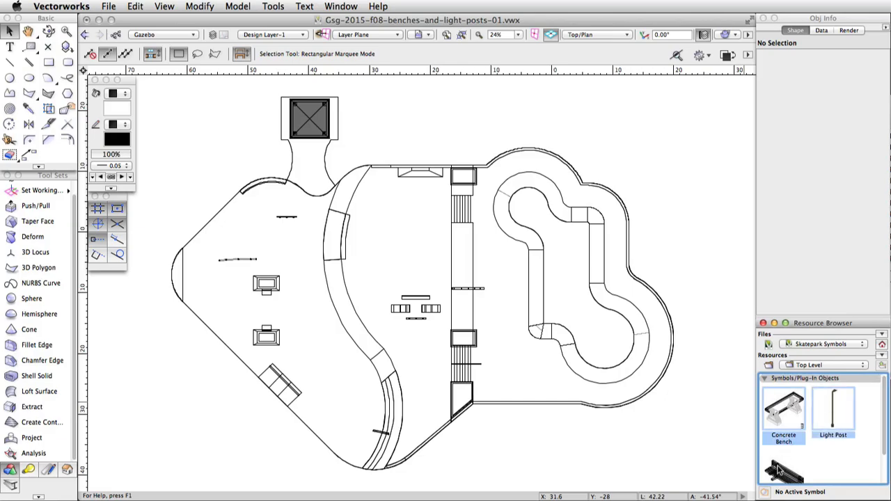
left_click_drag(886, 428, 884, 459)
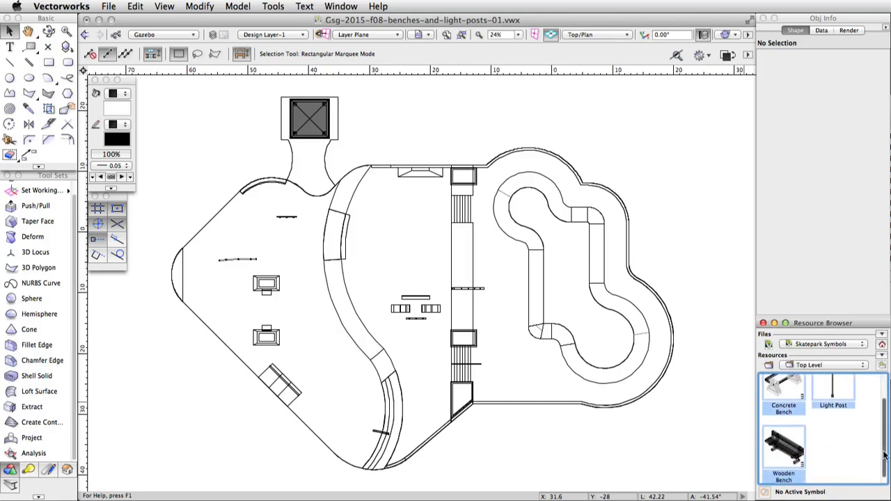
right_click(767, 379)
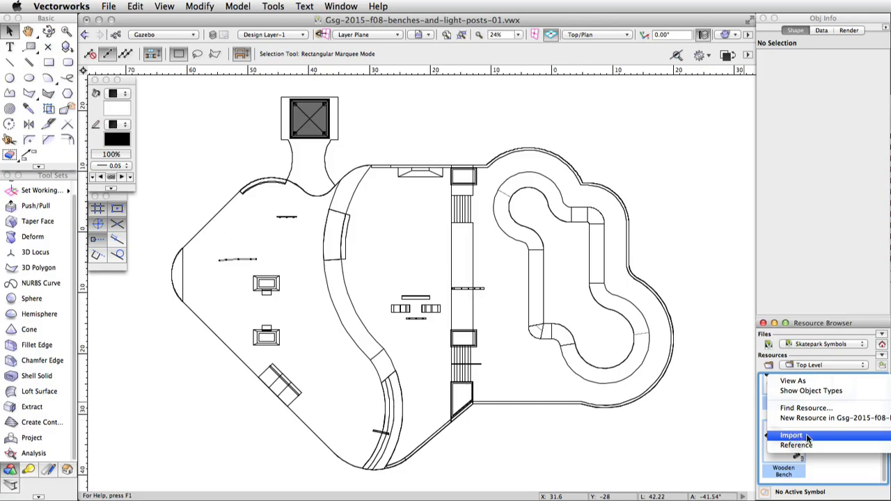
Import the selected symbols, preserving folder hierarchy.
left_click(808, 437)
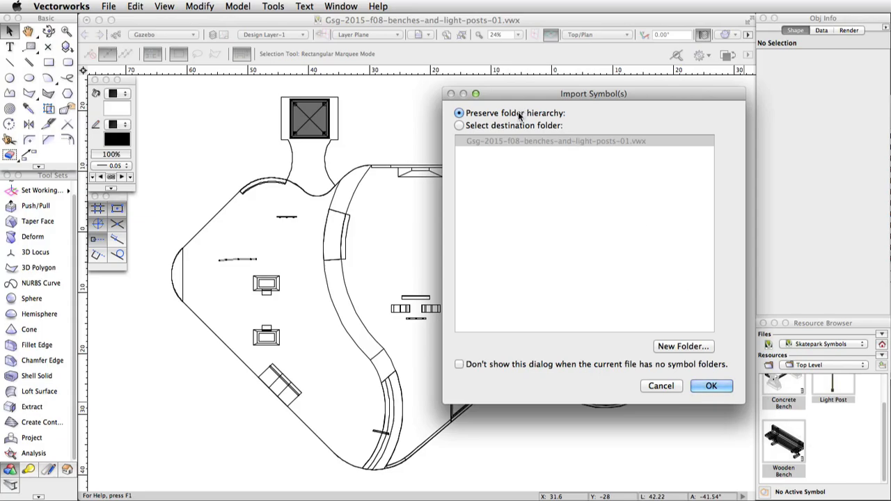
left_click(711, 386)
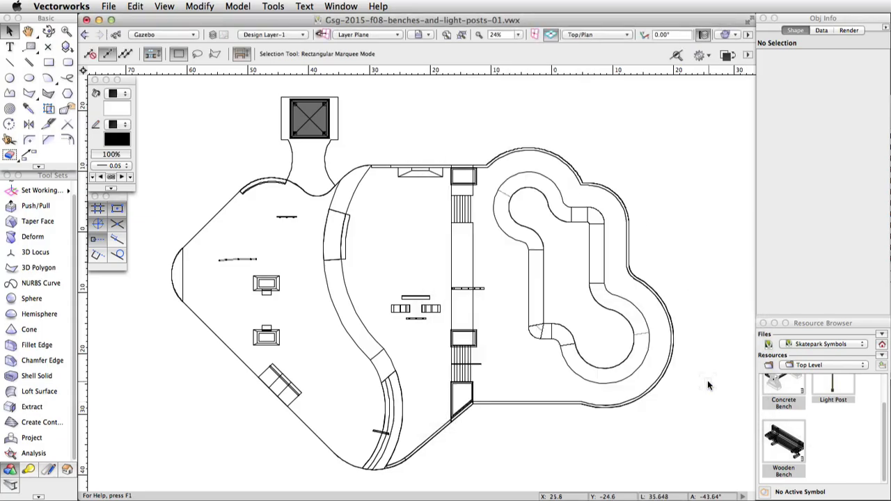
Show the current file's resources and create an active class named Benches.
left_click(882, 346)
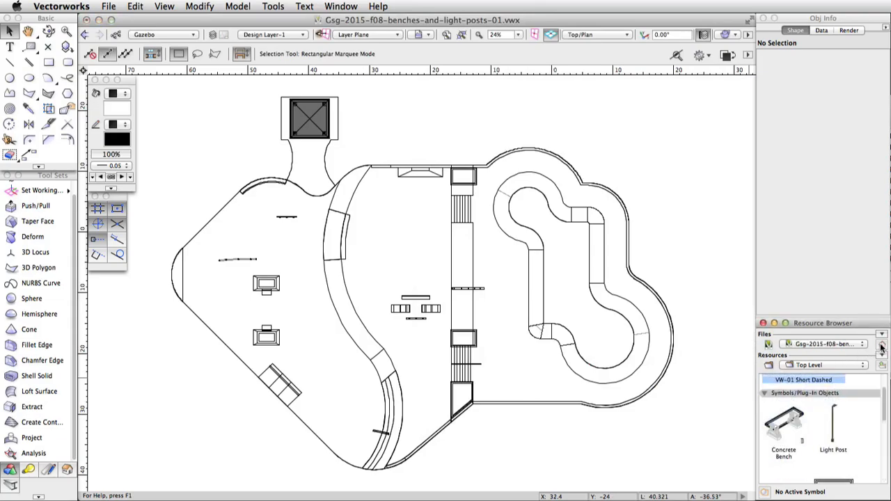
mouse_move(885, 390)
left_mouse_down()
mouse_move(884, 449)
mouse_move(882, 403)
left_mouse_up()
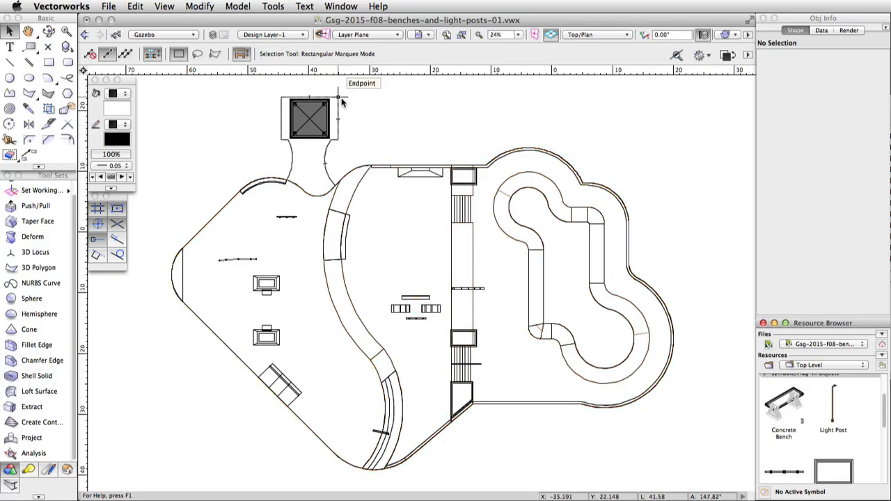
left_click(154, 35)
left_click(157, 46)
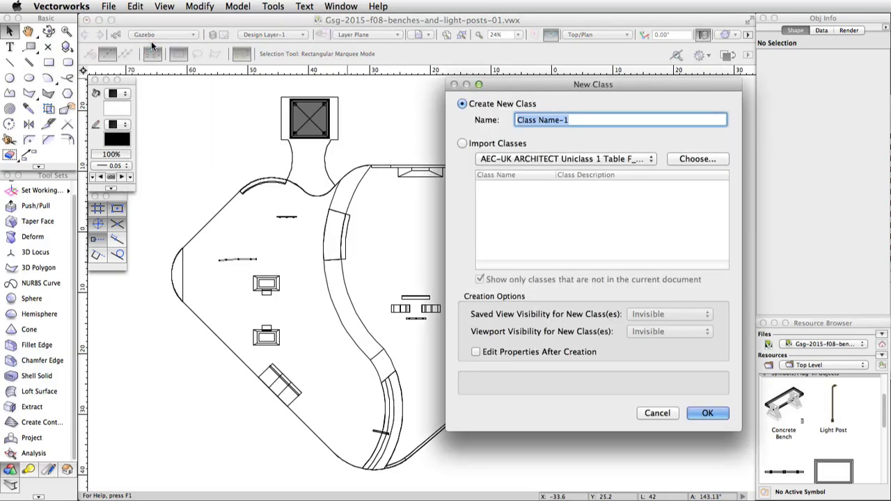
type("Benches")
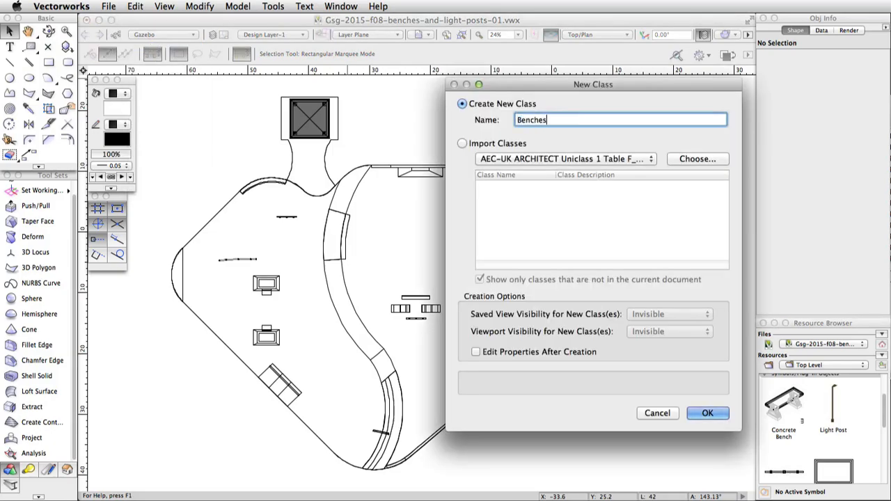
key("Return")
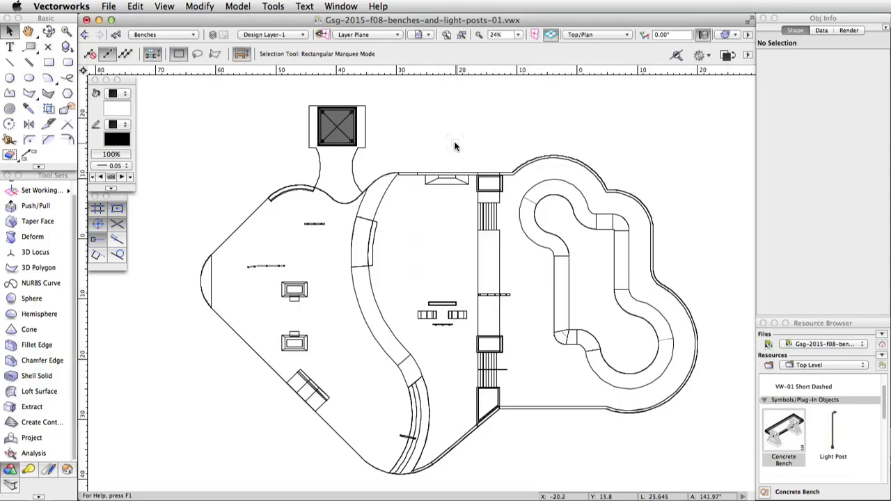
Switch the drawing to the Left Isometric view.
left_click(590, 35)
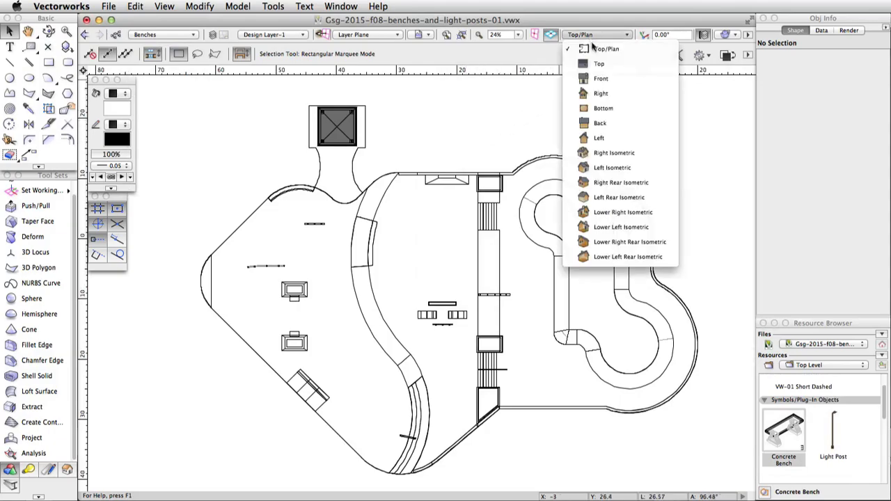
left_click(612, 167)
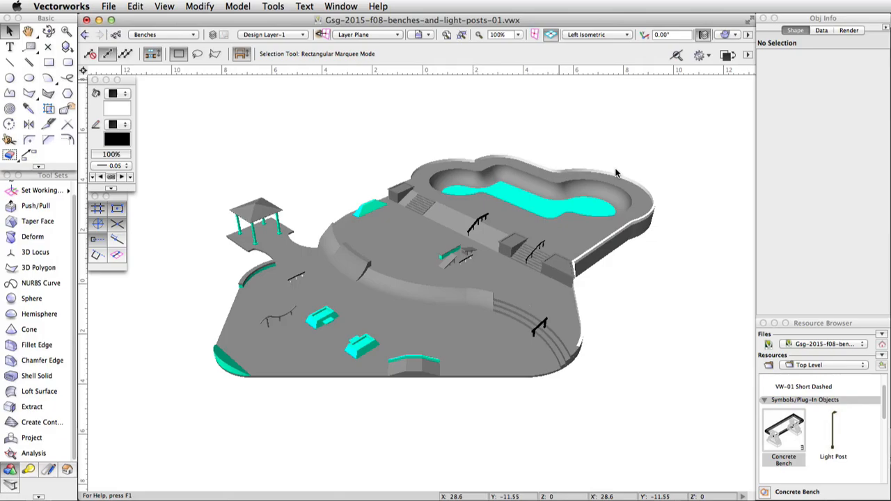
scroll(198, 220, "up", 3)
scroll(236, 225, "up", 3)
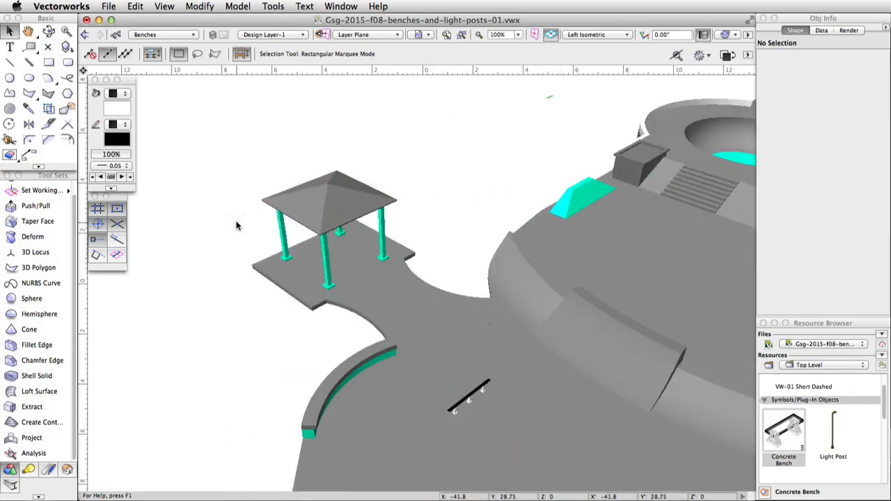
scroll(237, 237, "up", 3)
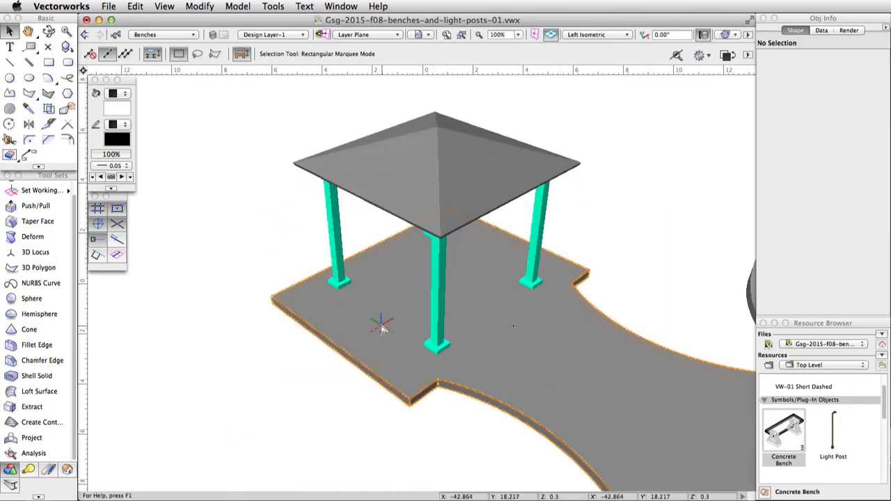
scroll(825, 438, "down", 5)
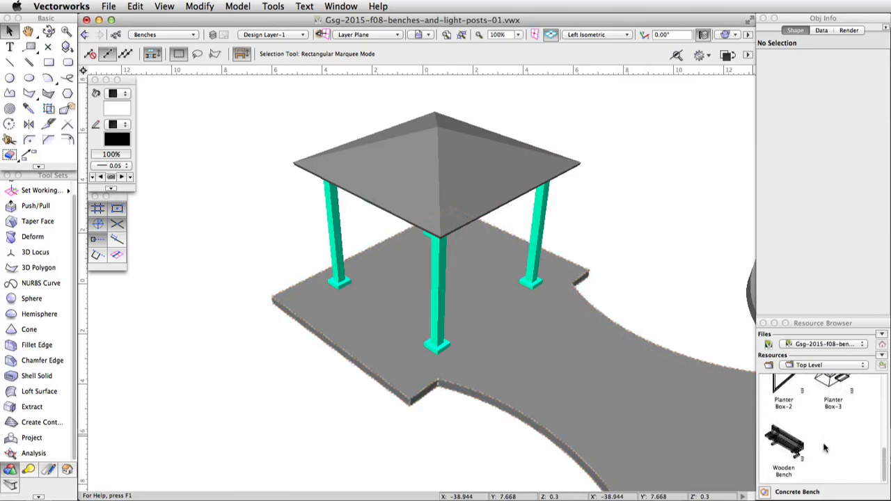
Place a Wooden Bench under the gazebo roof with its rotation set.
double_click(784, 442)
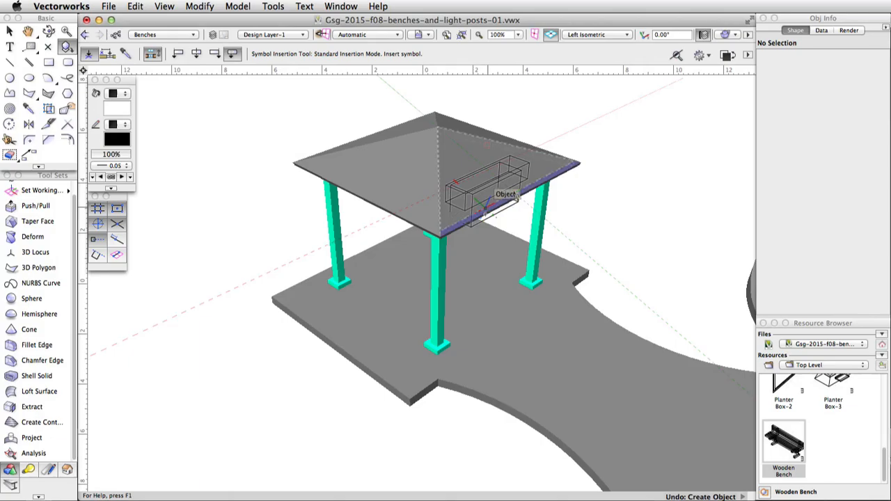
left_click(484, 256)
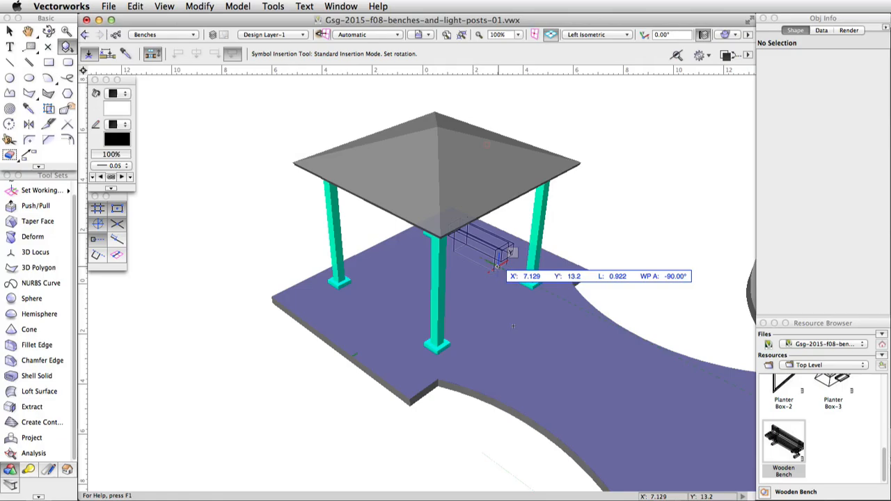
left_click(514, 327)
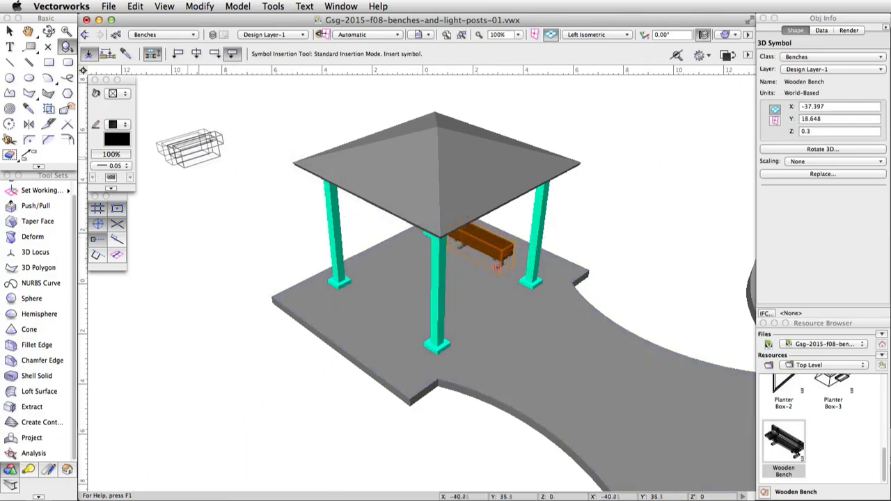
Mirror a duplicate bench across the roof apex to the opposite side.
left_click(29, 124)
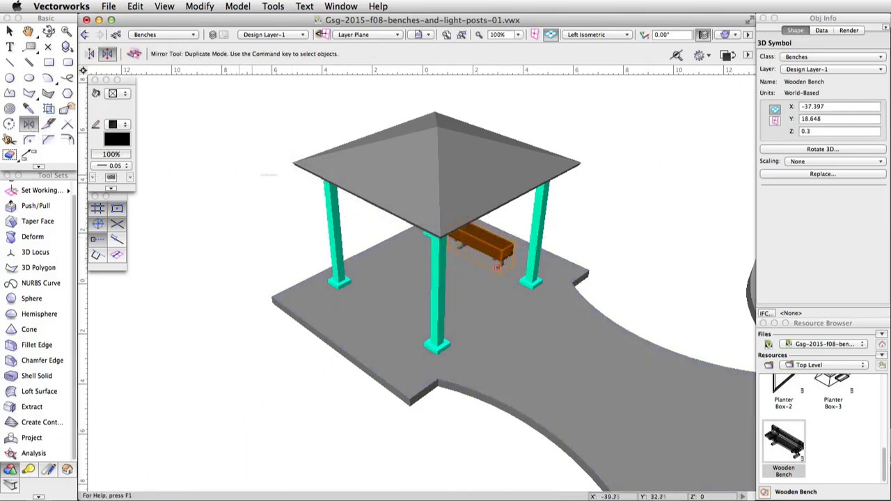
left_click(438, 128)
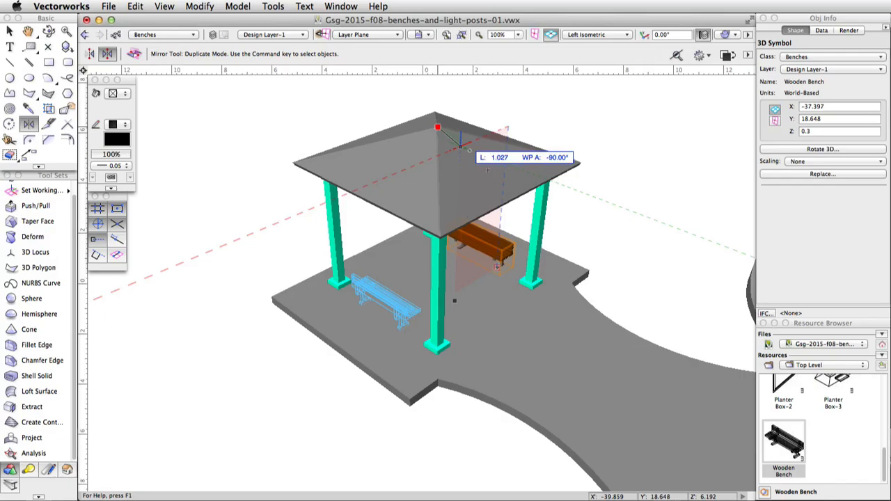
left_click(606, 187)
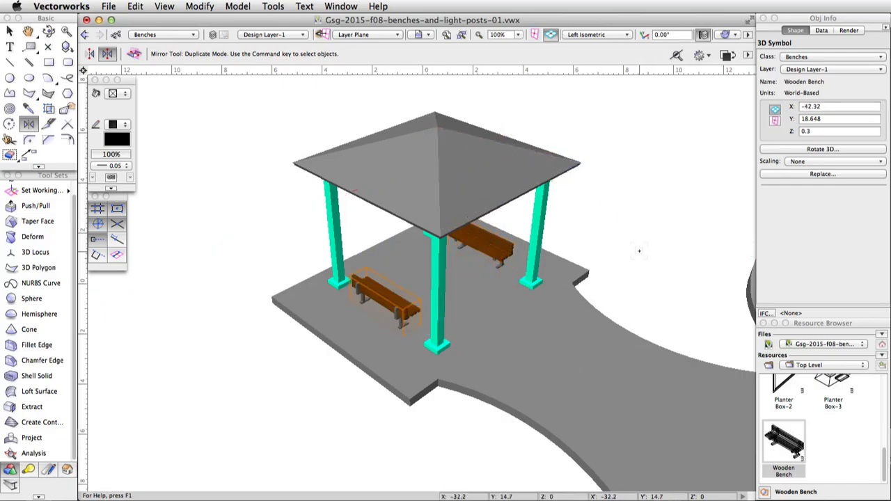
key("x")
scroll(235, 302, "down", 5)
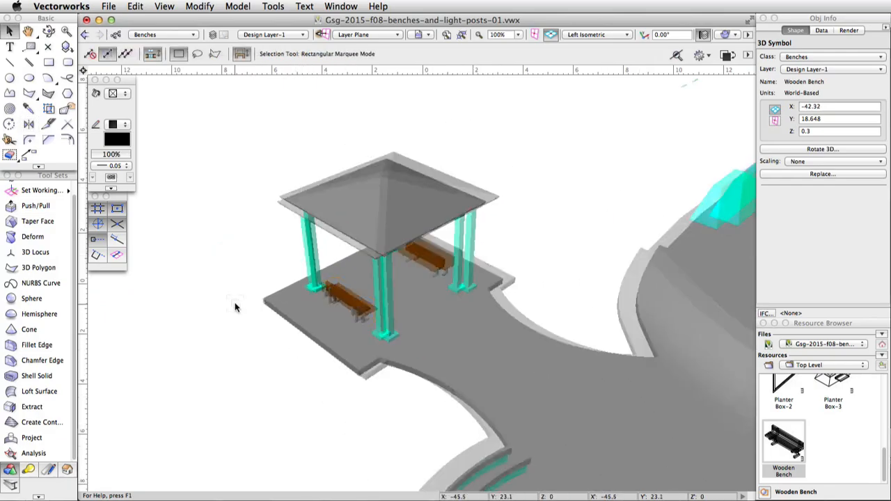
scroll(234, 302, "down", 3)
scroll(568, 216, "up", 4)
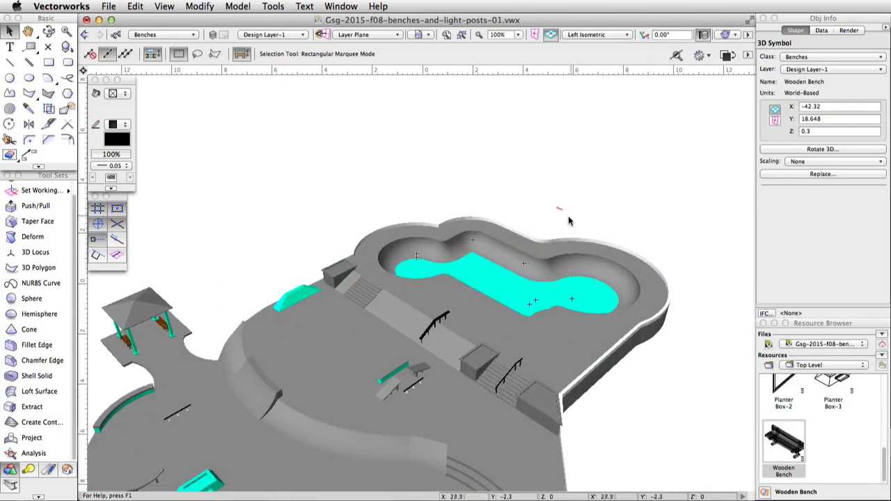
scroll(568, 226, "up", 2)
scroll(568, 226, "up", 2)
Place four Wooden Benches at spots around the pool deck, each rotated to fit.
double_click(784, 445)
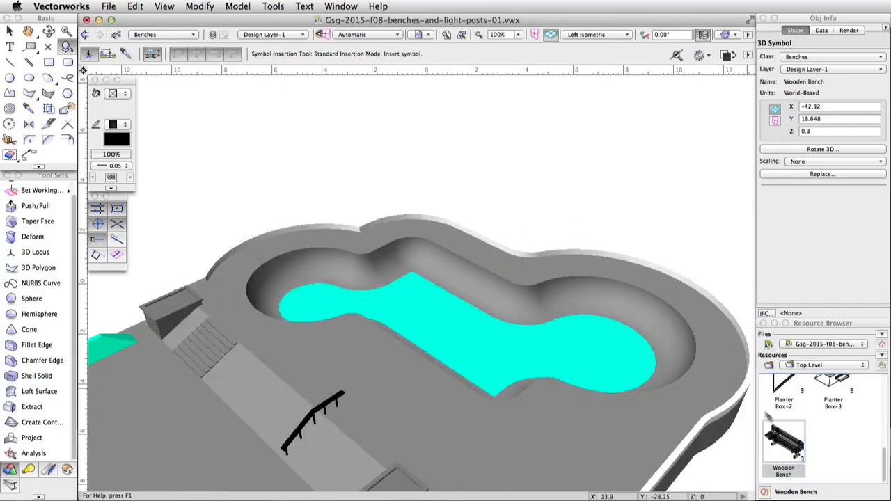
left_click(711, 345)
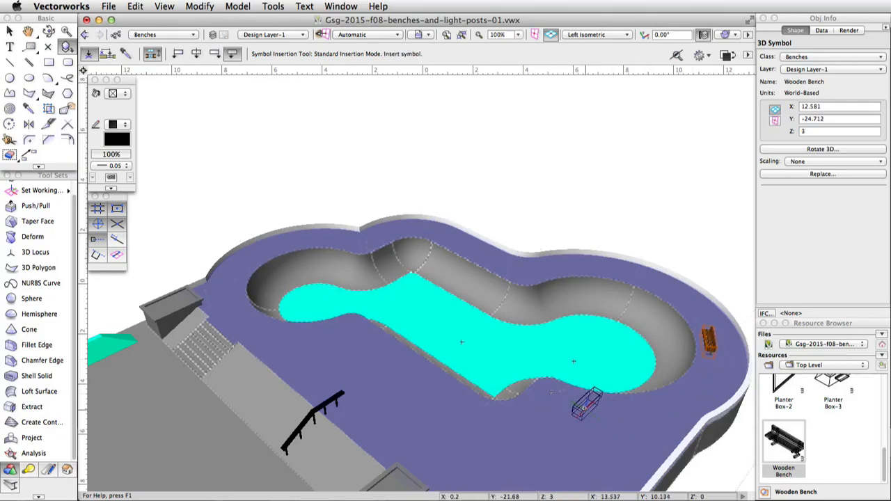
left_click(590, 401)
left_click(612, 397)
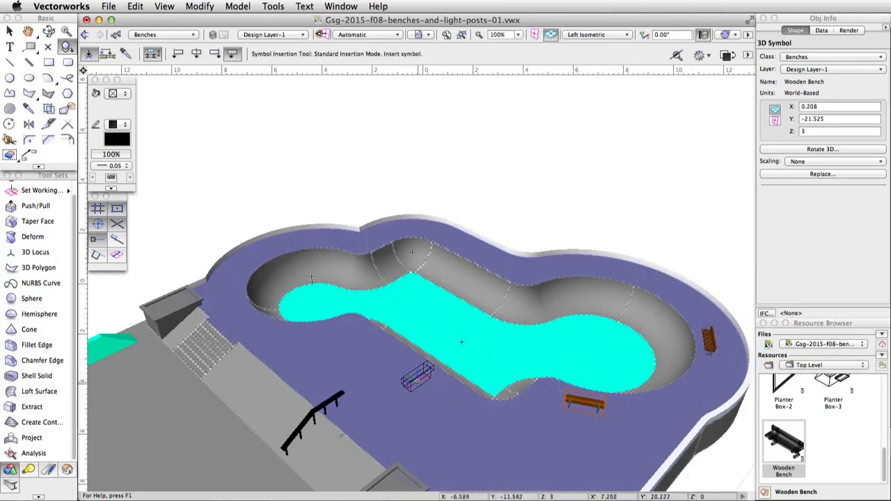
left_click(411, 371)
left_click(418, 362)
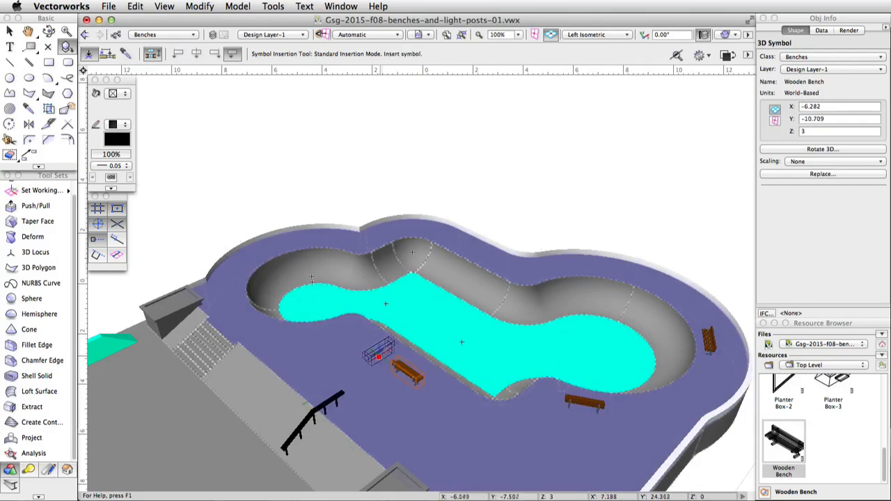
left_click(370, 238)
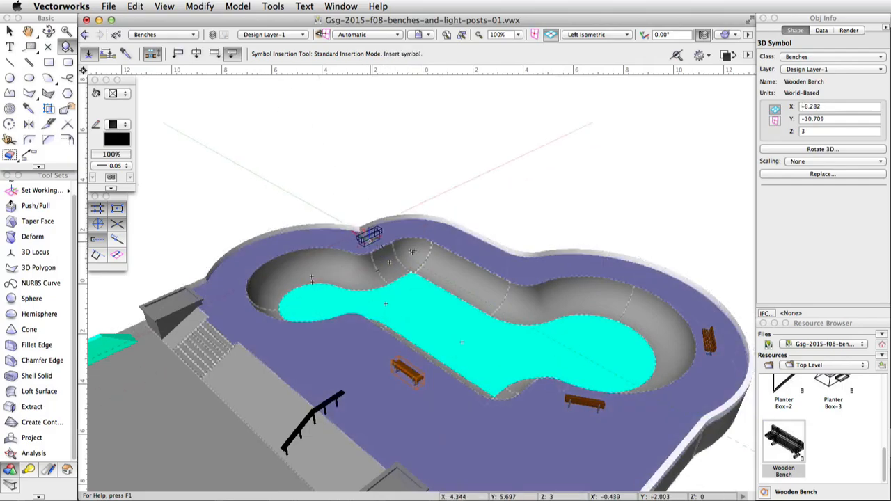
left_click(389, 261)
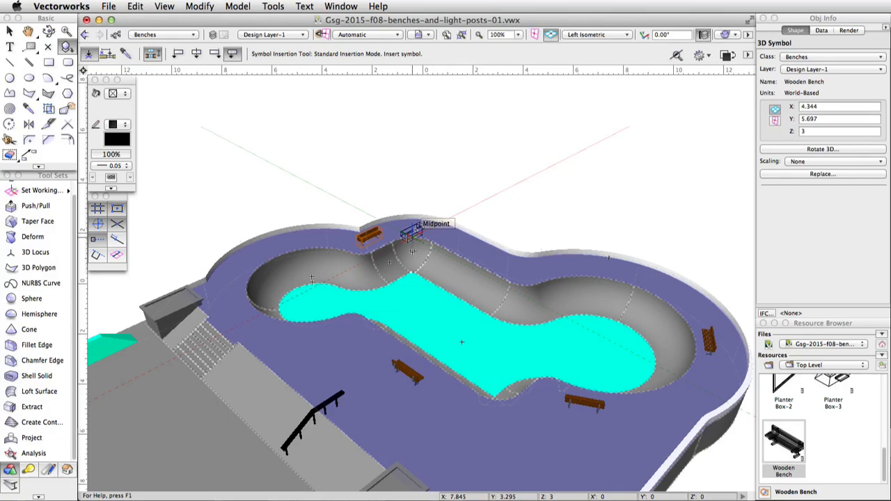
scroll(472, 222, "down", 2)
scroll(515, 209, "down", 2)
scroll(529, 202, "down", 2)
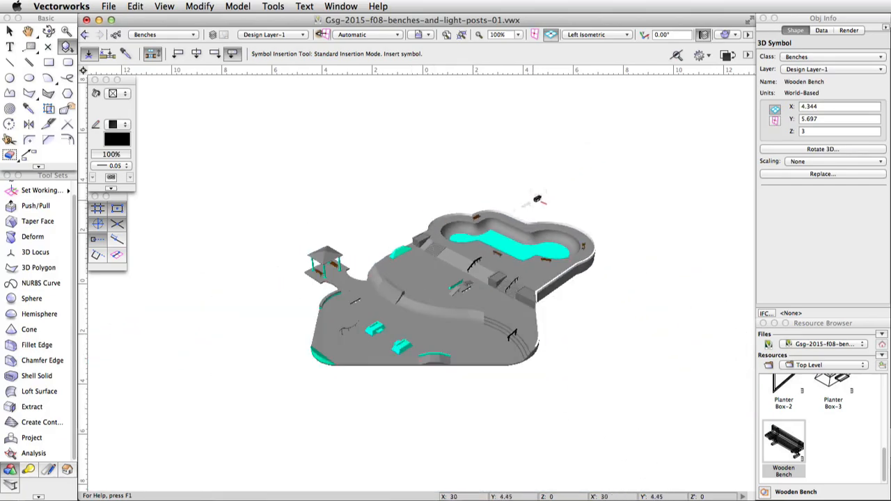
scroll(462, 230, "up", 4)
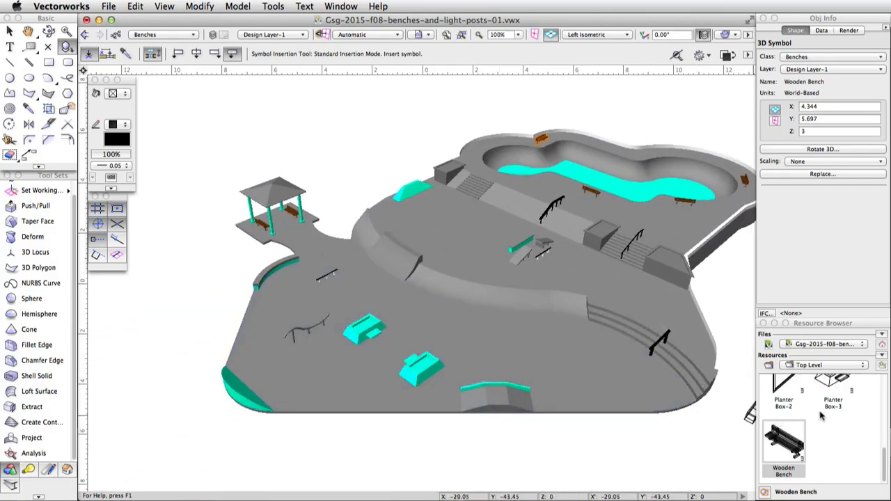
scroll(818, 432, "up", 2)
scroll(819, 432, "up", 5)
Place Concrete Benches along the lower plaza's front edge.
left_click(787, 452)
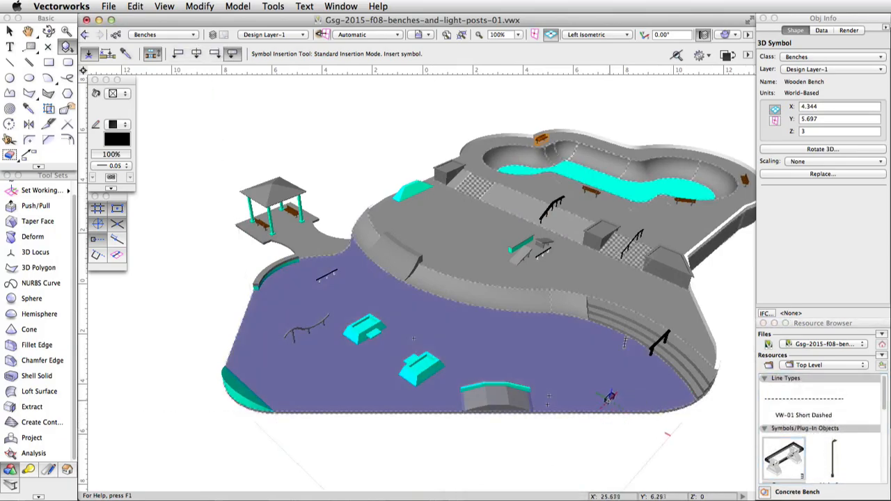
left_click(609, 400)
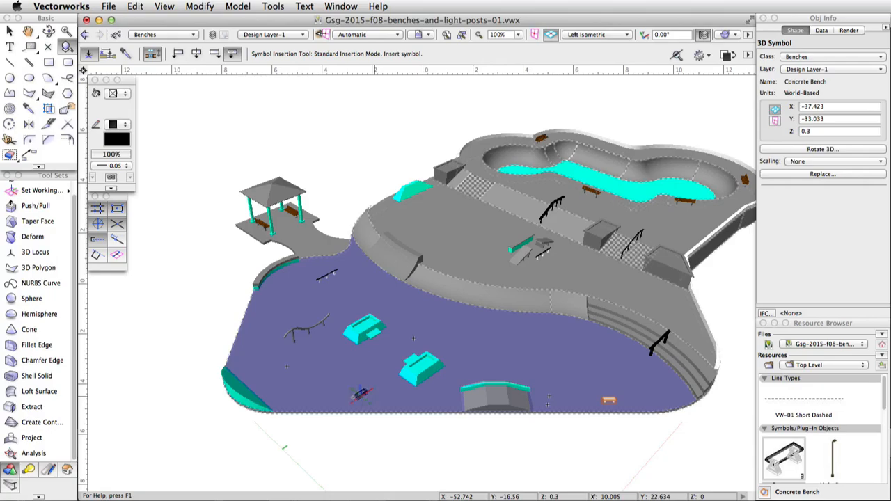
left_click(356, 400)
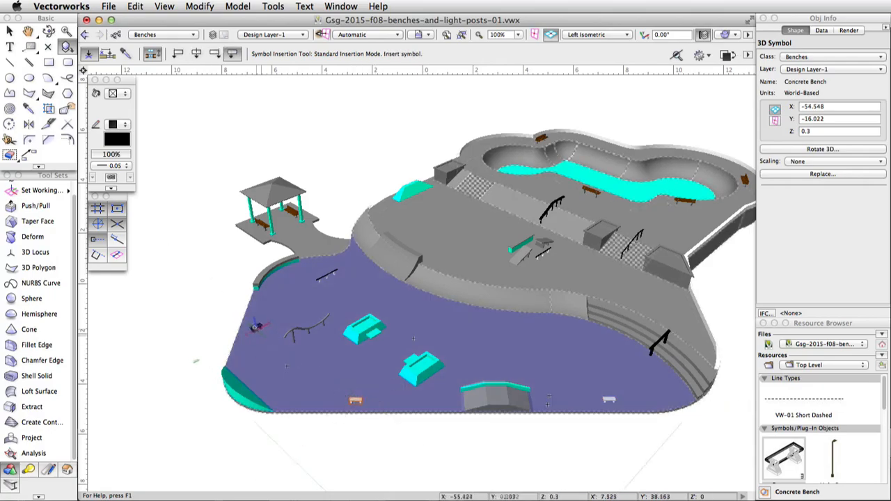
left_click(253, 319)
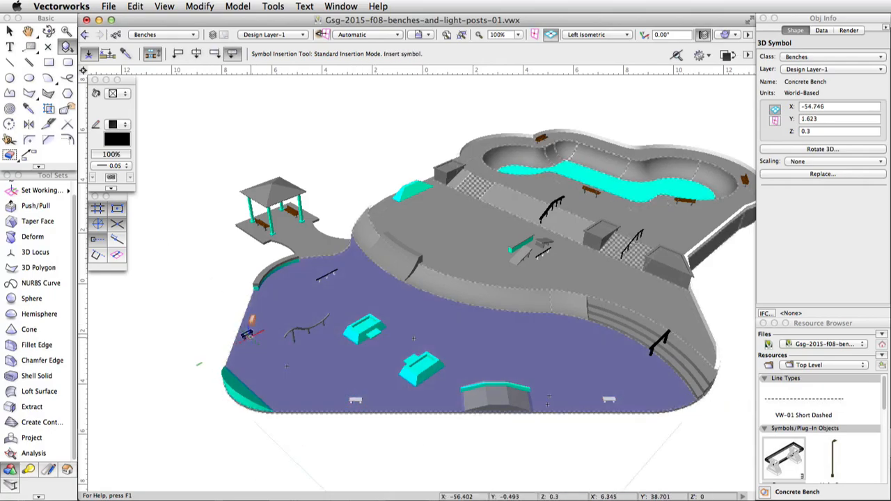
key("x")
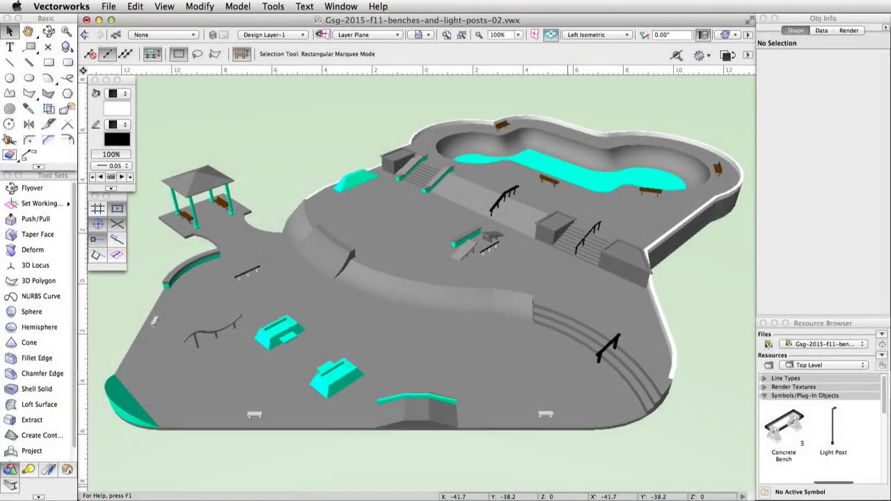
Float the tool sets and basic tools palettes over the drawing.
left_click_drag(52, 175, 606, 88)
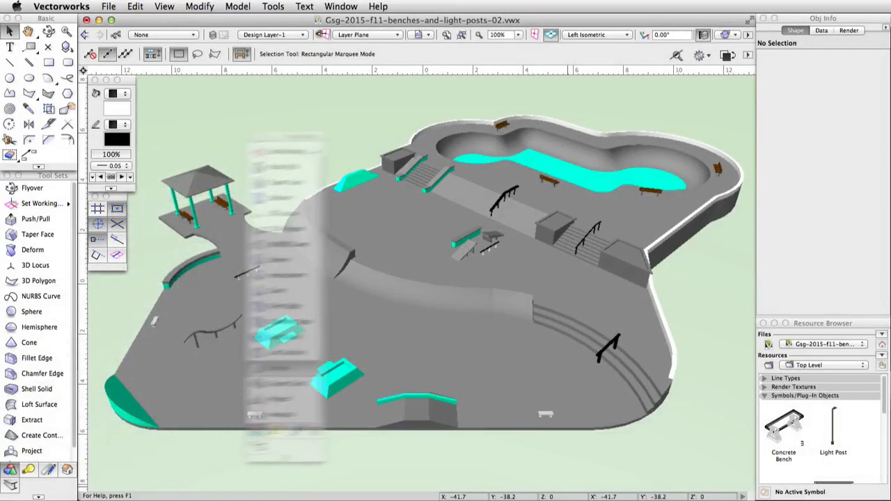
left_click_drag(160, 82, 453, 175)
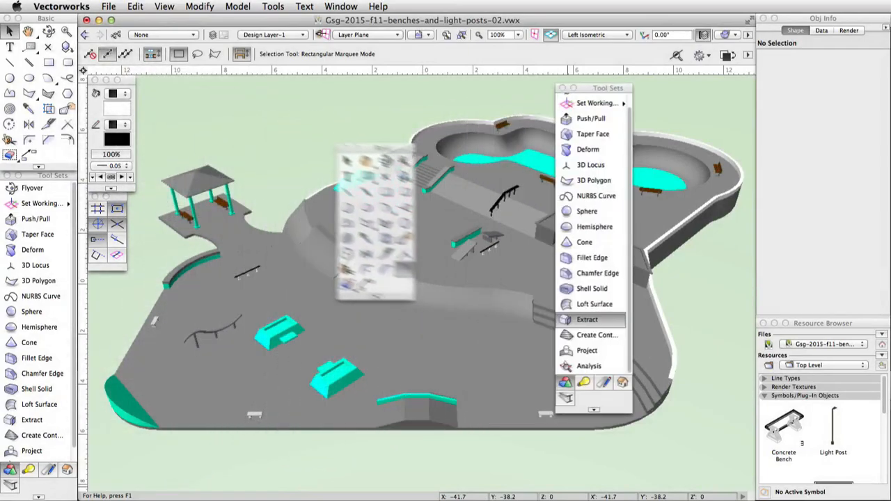
left_click(135, 7)
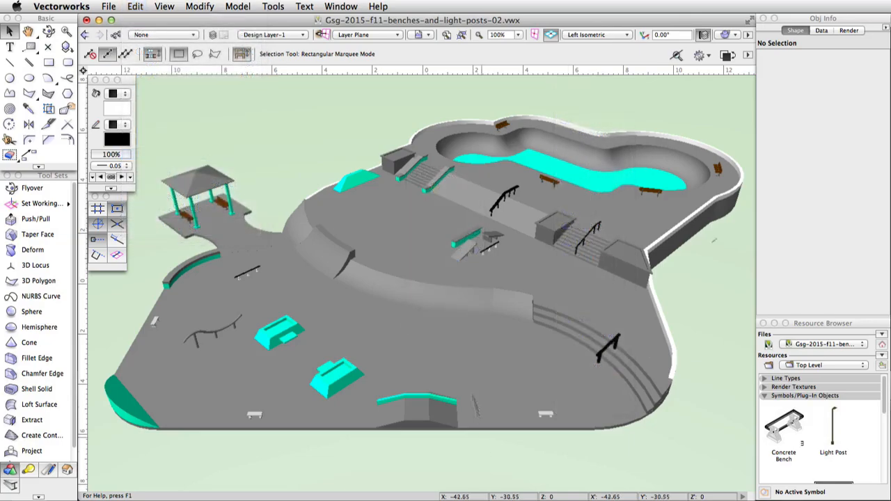
Create a class named Light Posts and make it the active class.
left_click(174, 35)
left_click(174, 35)
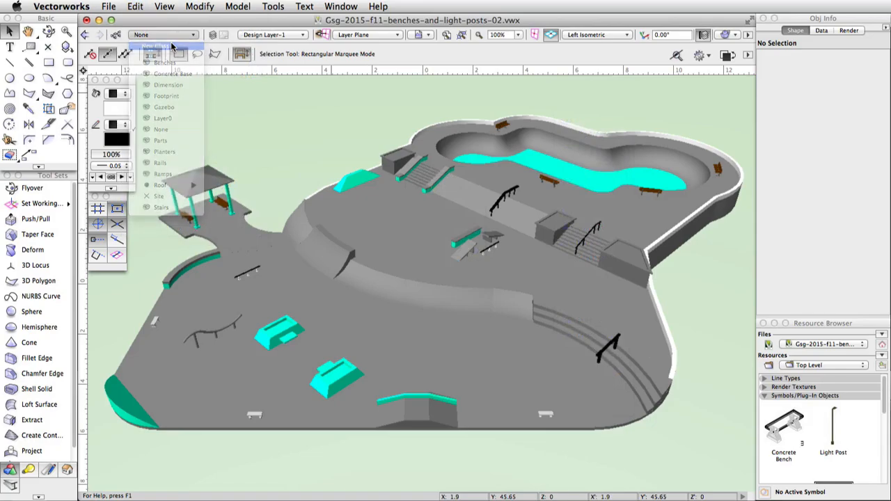
left_click(173, 43)
type("Lig")
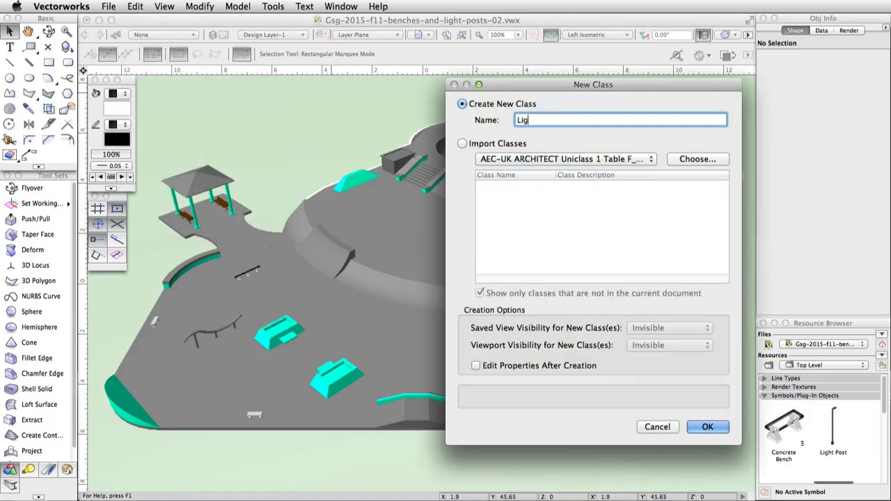
type("ht Posts")
key("Return")
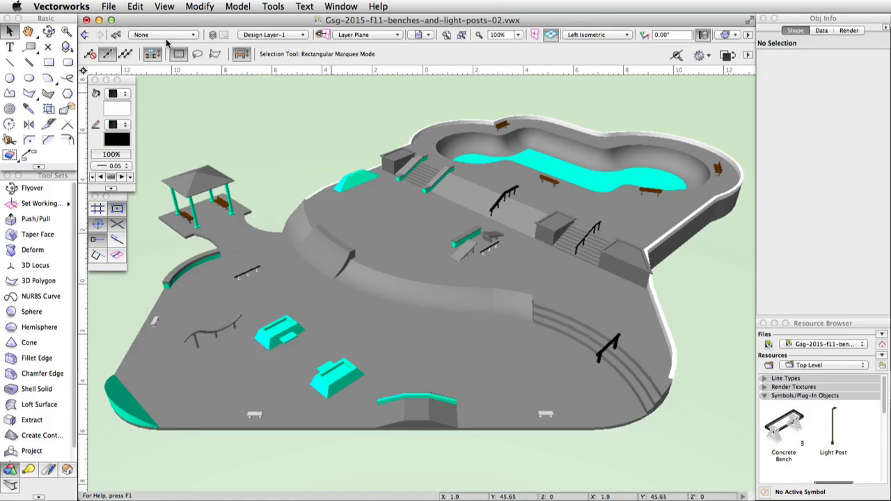
left_click(167, 36)
left_click(167, 128)
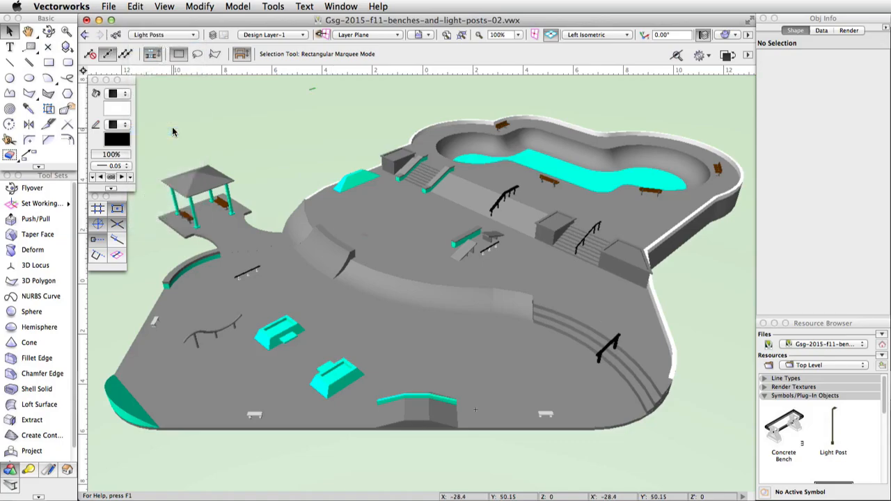
In Top/Plan view, place a Light Post above the base's top edge, rotated 180°.
left_click(596, 35)
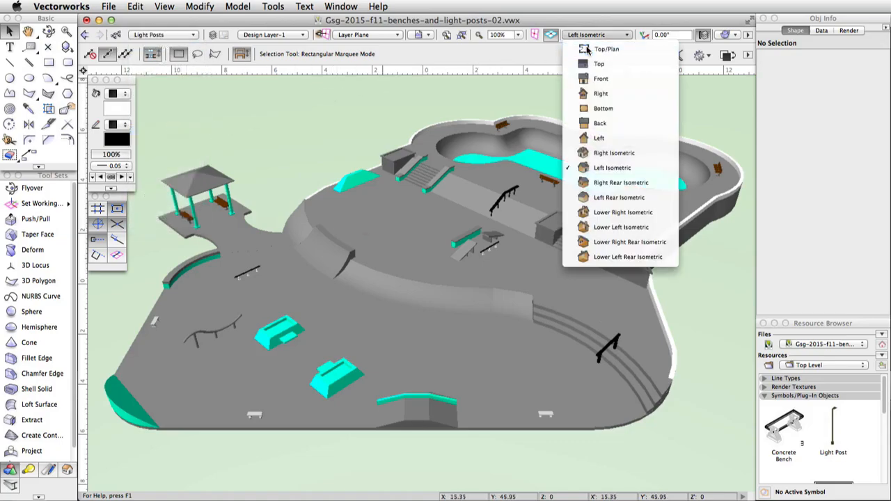
left_click(606, 49)
scroll(327, 209, "up", 4)
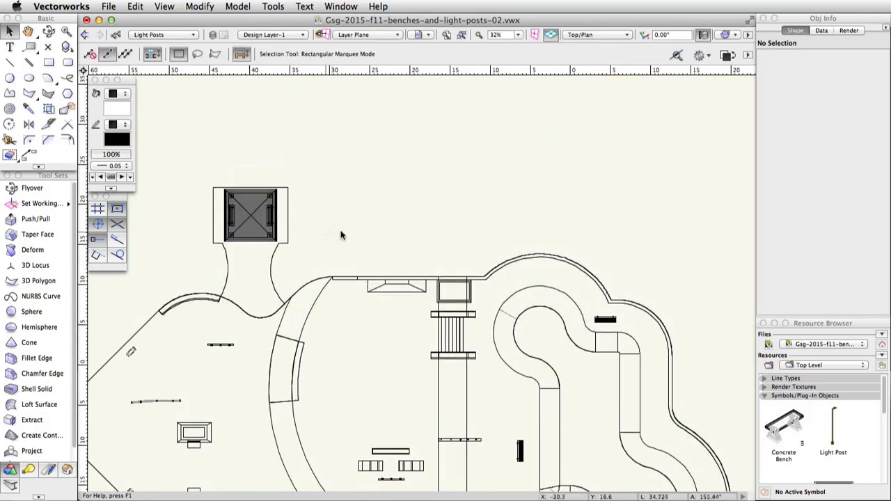
scroll(369, 215, "up", 2)
scroll(392, 219, "up", 2)
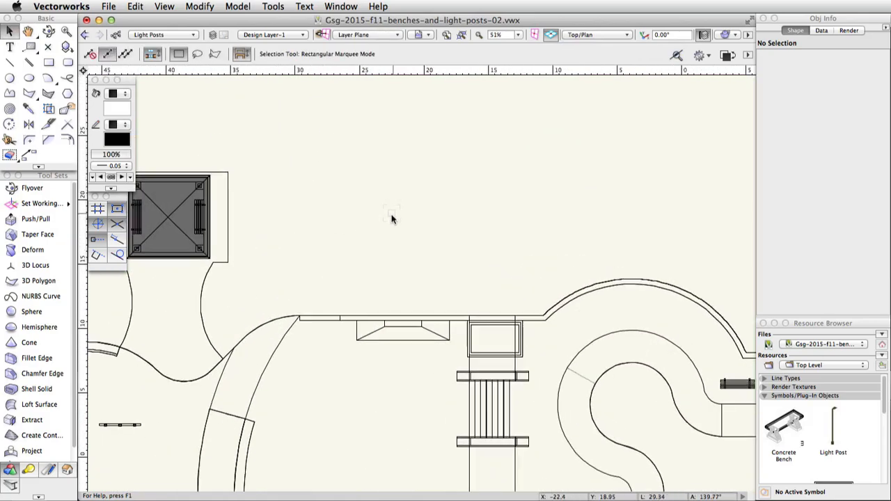
scroll(392, 219, "up", 3)
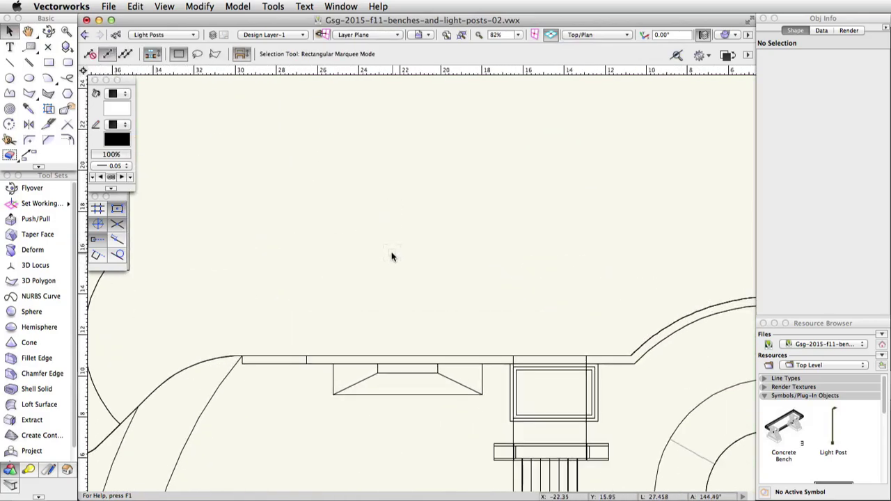
double_click(834, 439)
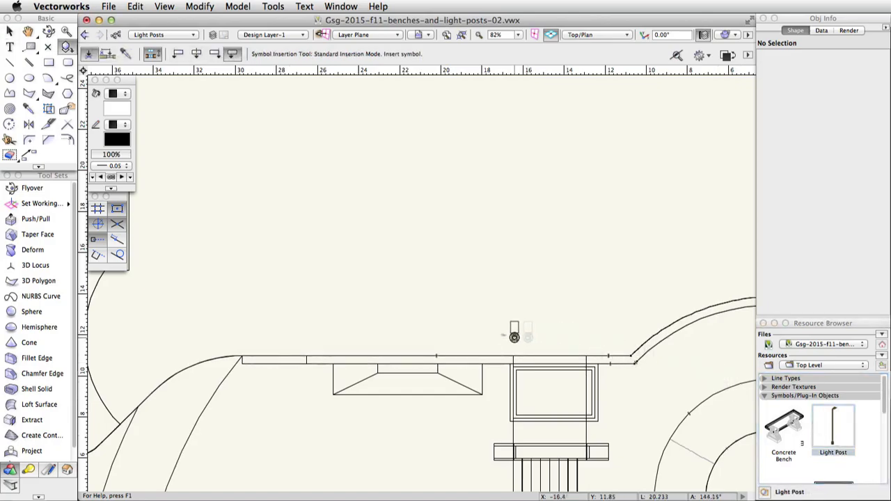
left_click(404, 304)
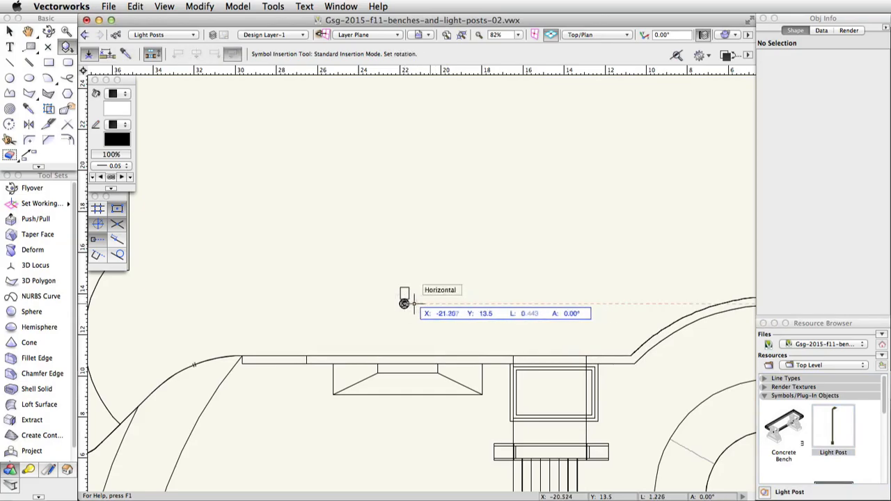
left_click(369, 304)
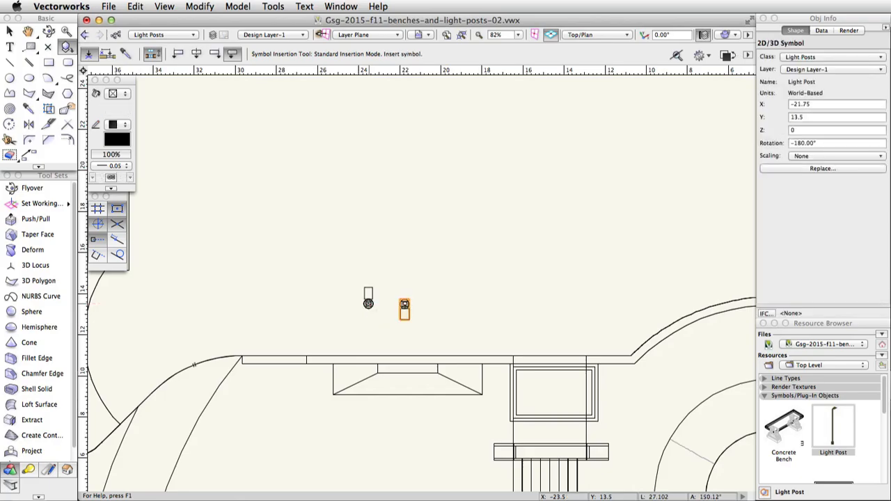
key("x")
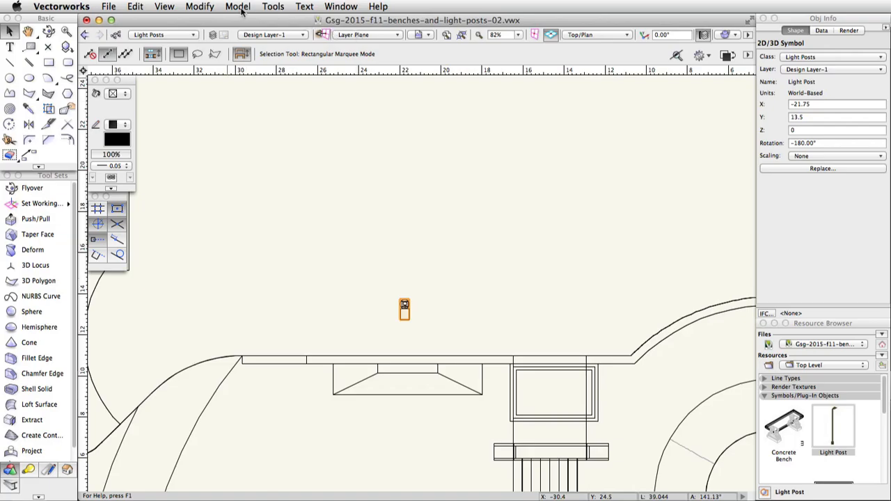
Hide the Rails class via the Organization dialog and activate the Extract tool.
left_click(273, 6)
left_click(279, 24)
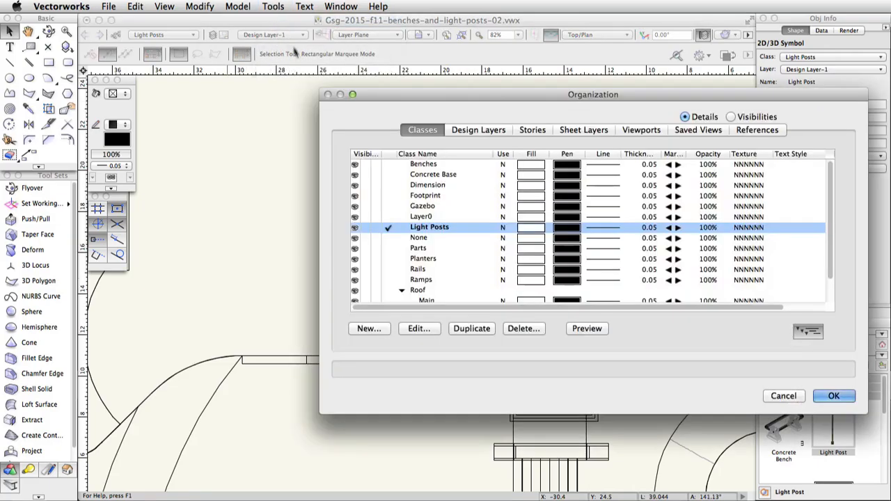
scroll(380, 259, "down", 3)
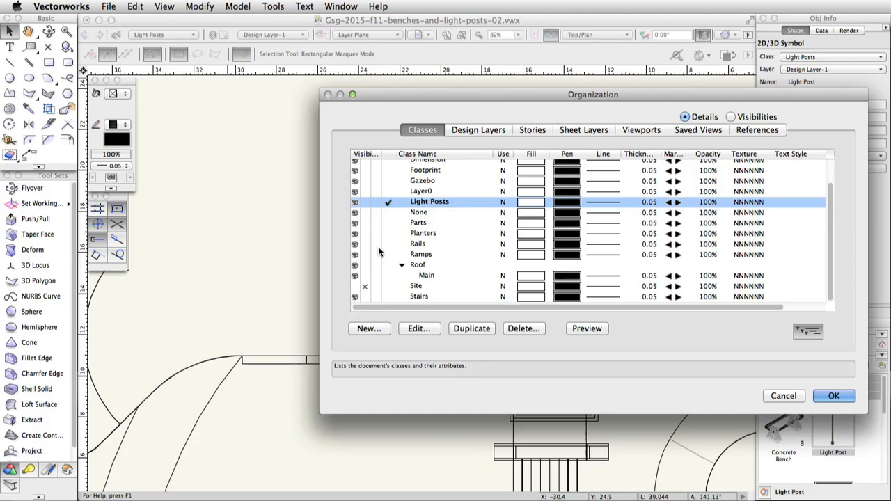
left_click(365, 245)
left_click(834, 395)
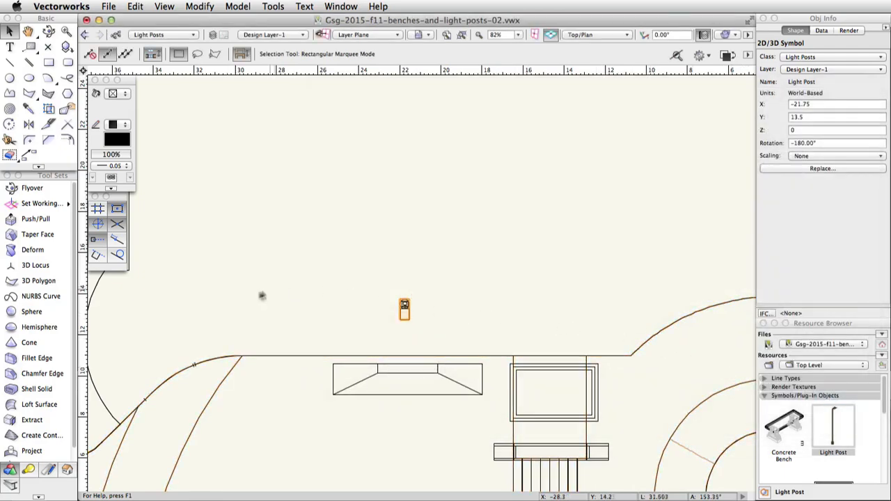
left_click(32, 420)
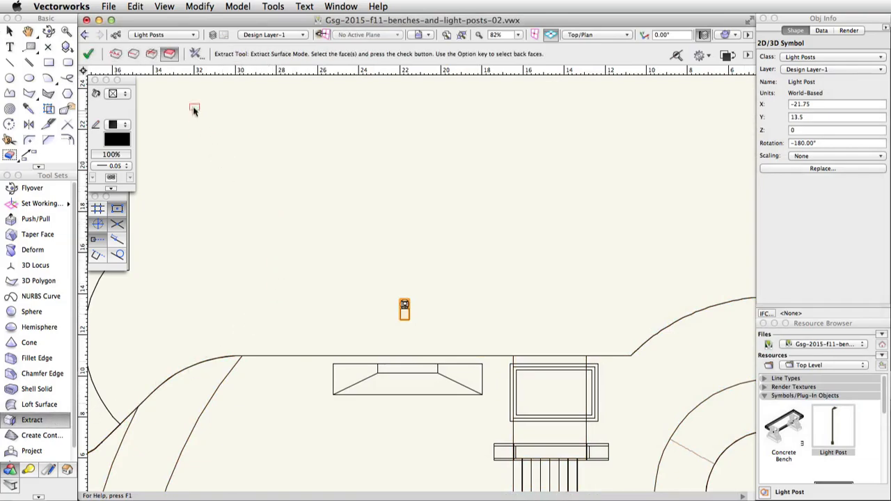
Set Extract to curve mode with Select Tangent Entities enabled in its preferences.
left_click(134, 53)
left_click(195, 54)
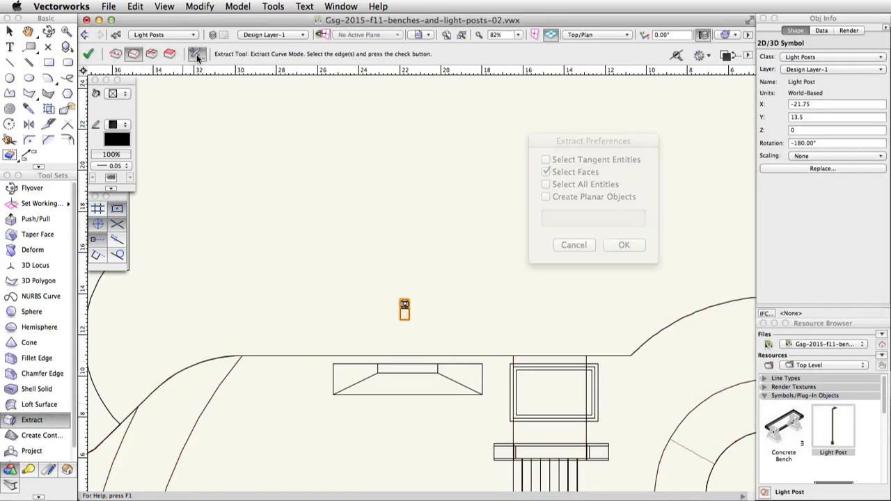
left_click(546, 160)
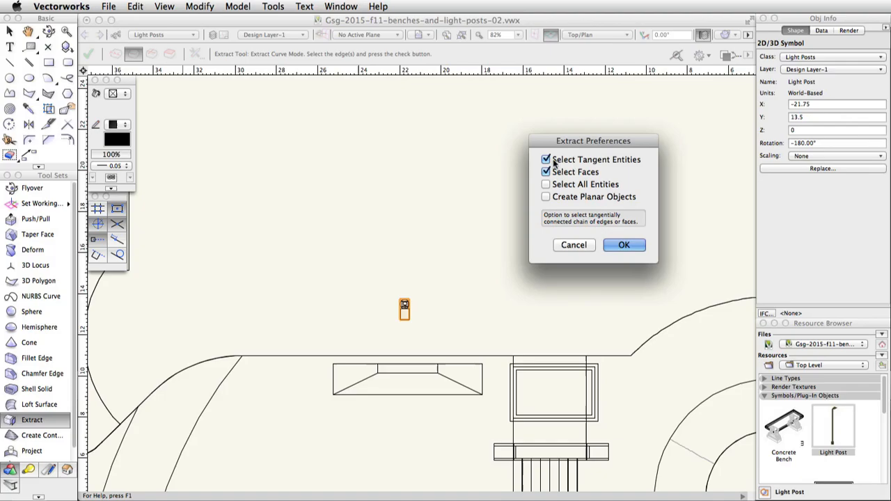
left_click(624, 245)
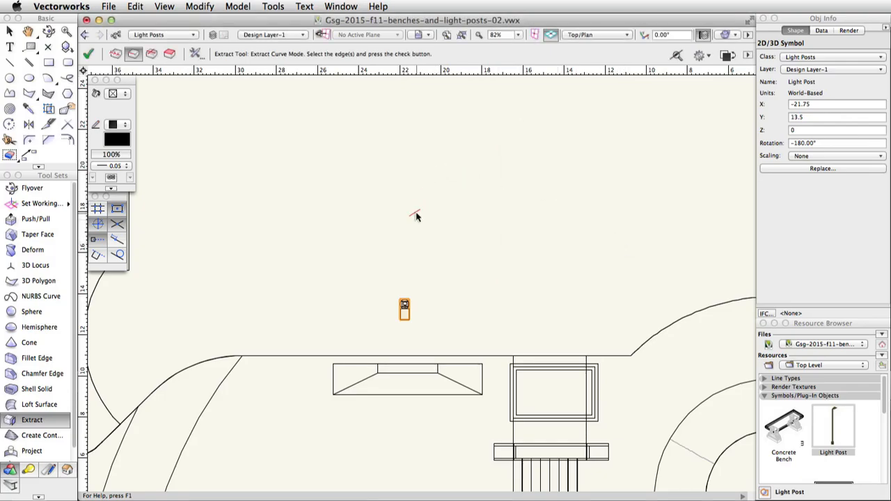
Pick every edge of the concrete base's outer boundary until the whole outline is highlighted.
left_click(487, 359)
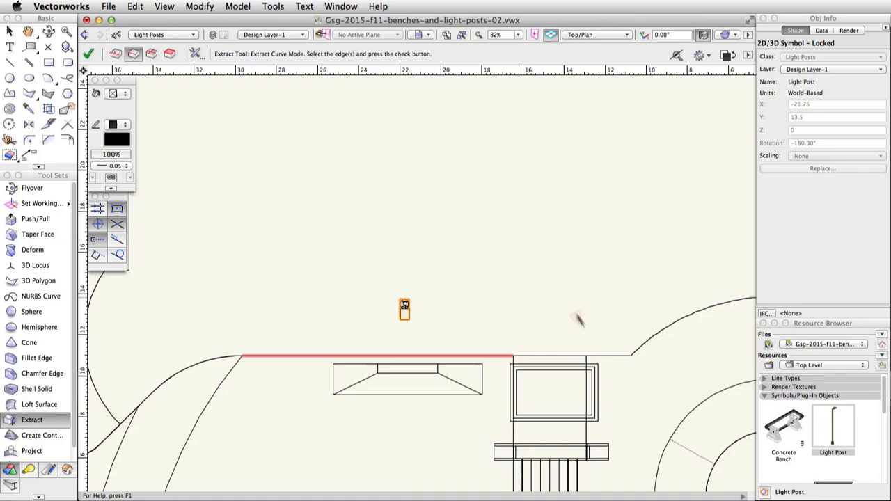
left_click(573, 359)
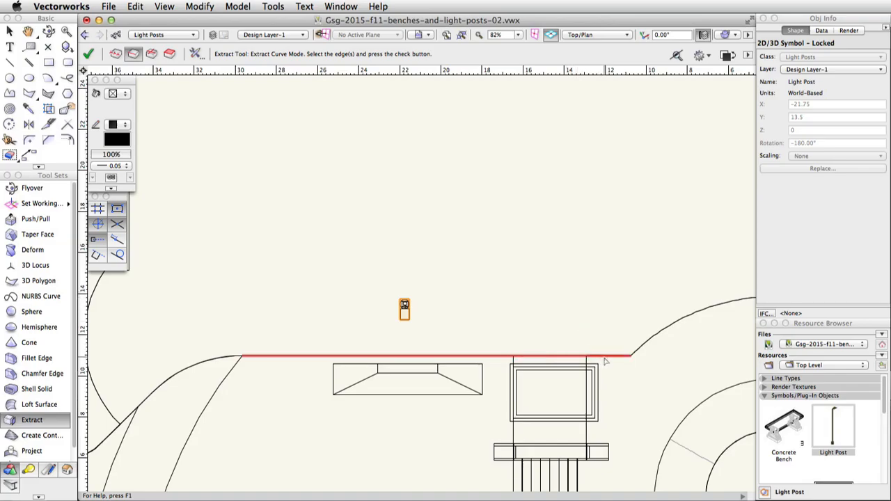
left_click(639, 349)
scroll(555, 238, "down", 3)
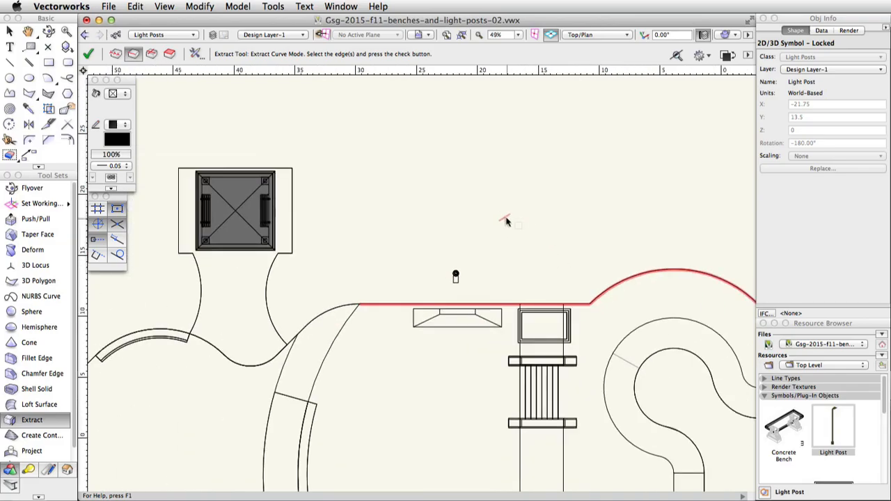
scroll(530, 209, "down", 3)
scroll(508, 195, "down", 2)
scroll(499, 188, "down", 2)
scroll(499, 188, "down", 2)
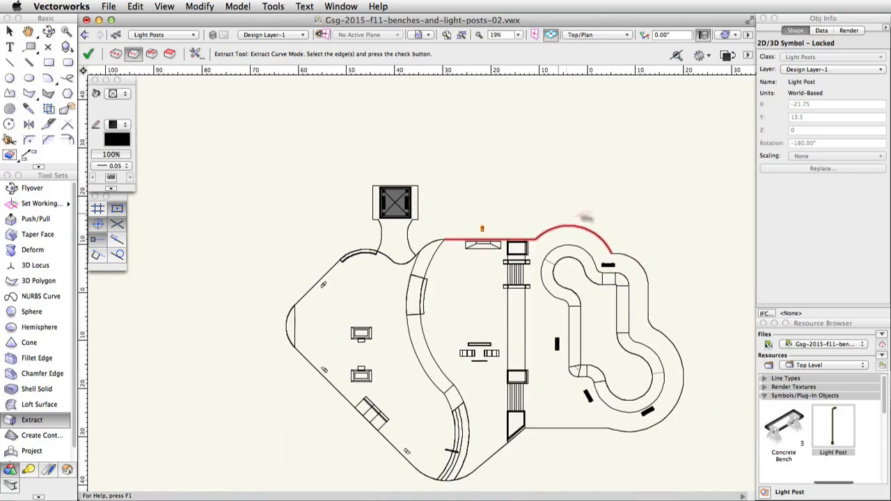
left_click(639, 260)
left_click(585, 428)
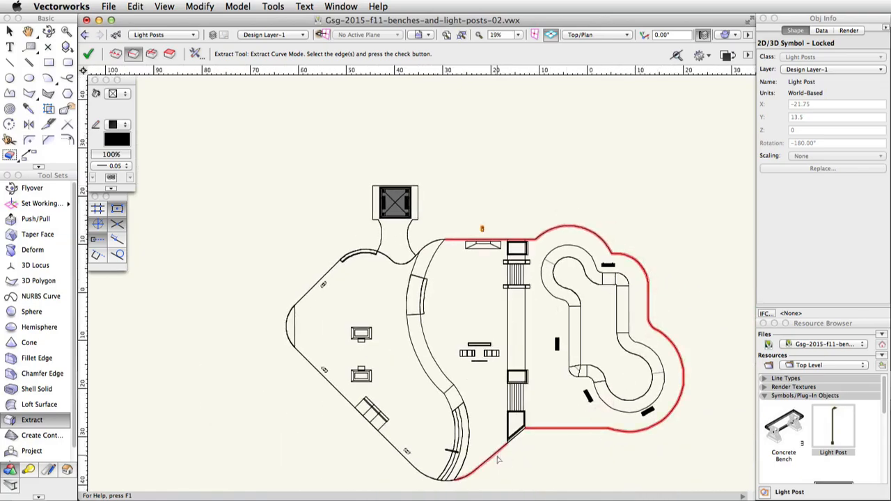
left_click(517, 443)
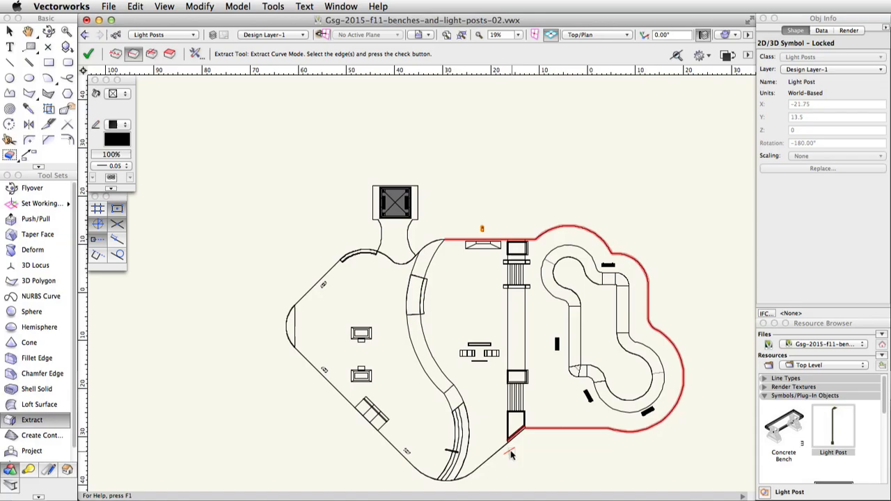
left_click(497, 456)
left_click(442, 483)
scroll(446, 314, "up", 2)
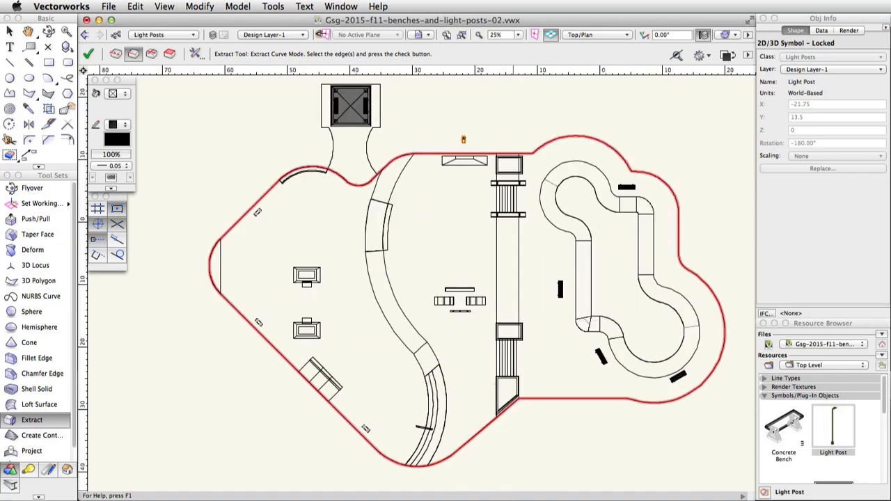
Extract the picked edges, ungroup them and compose them into one closed NURBS curve.
left_click(88, 54)
left_click(200, 6)
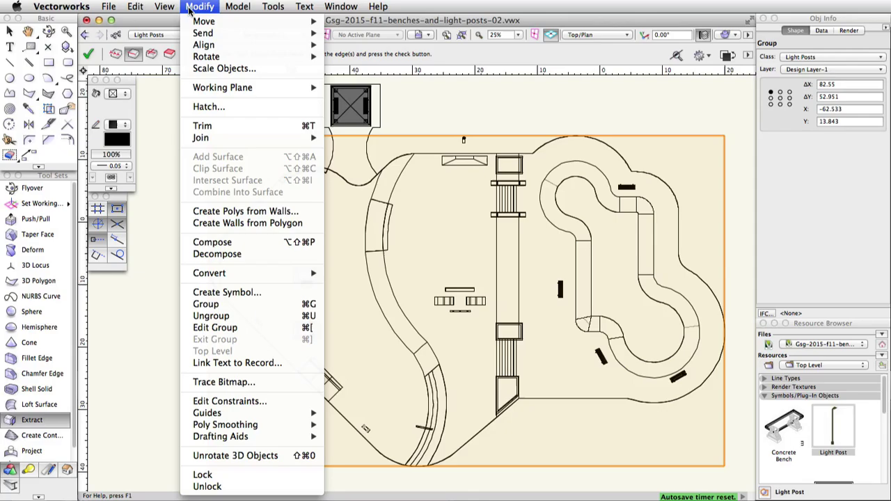
left_click(211, 315)
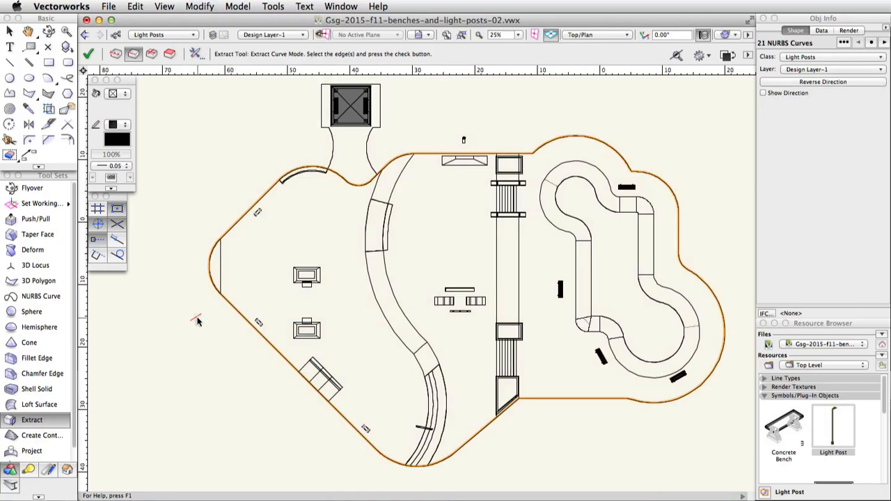
left_click(200, 7)
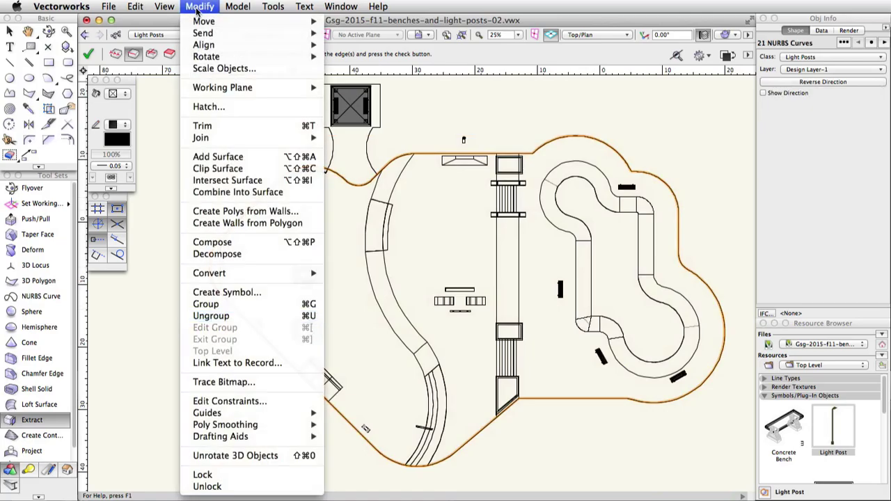
left_click(212, 243)
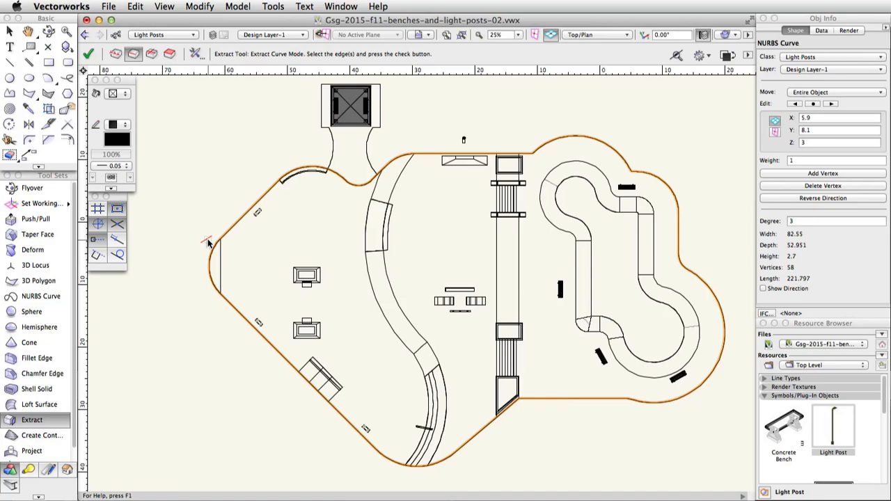
Convert the boundary NURBS curve to polygons using wireframe conversion.
left_click(200, 6)
mouse_move(209, 273)
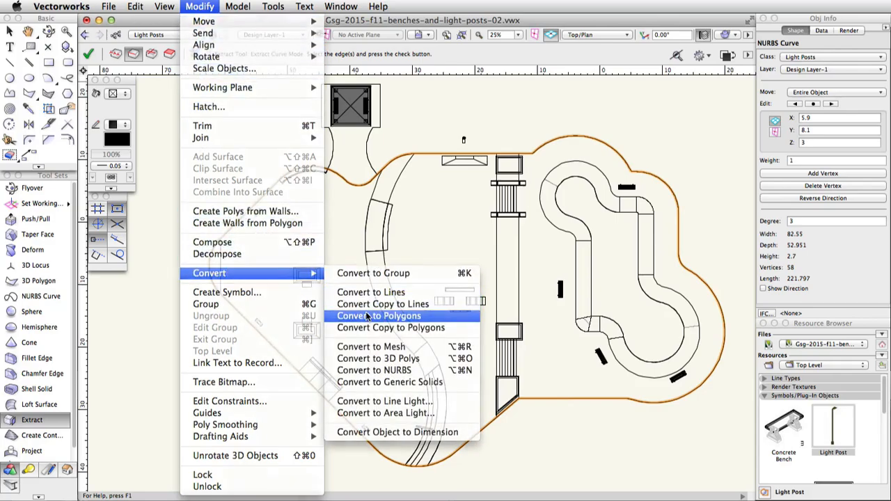
left_click(378, 315)
left_click(649, 218)
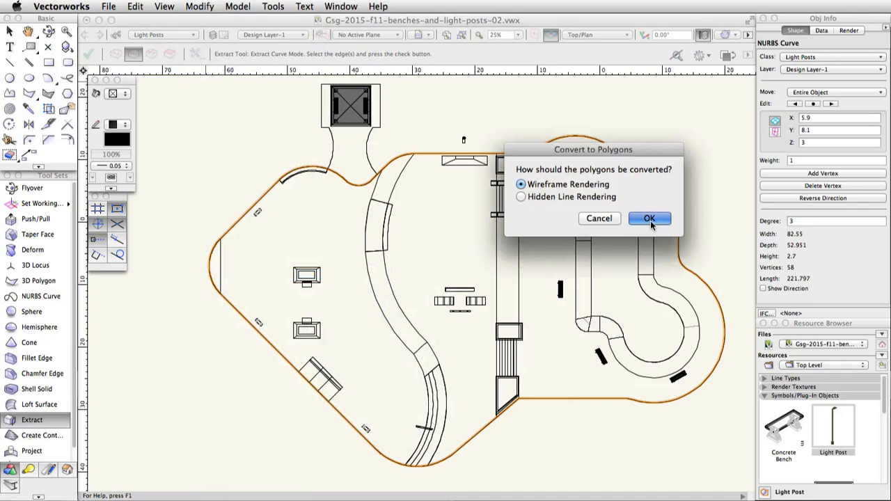
left_click(651, 221)
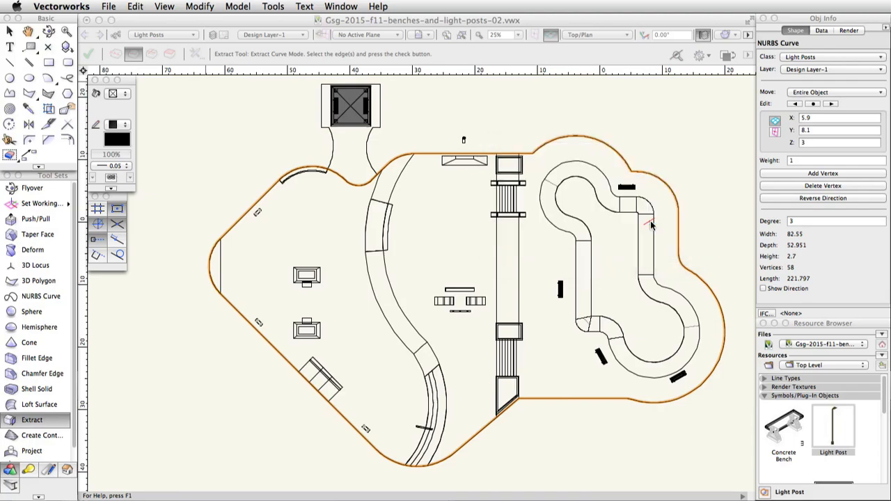
Ungroup the converted polygons and compose them into one closed polygon.
left_click(200, 6)
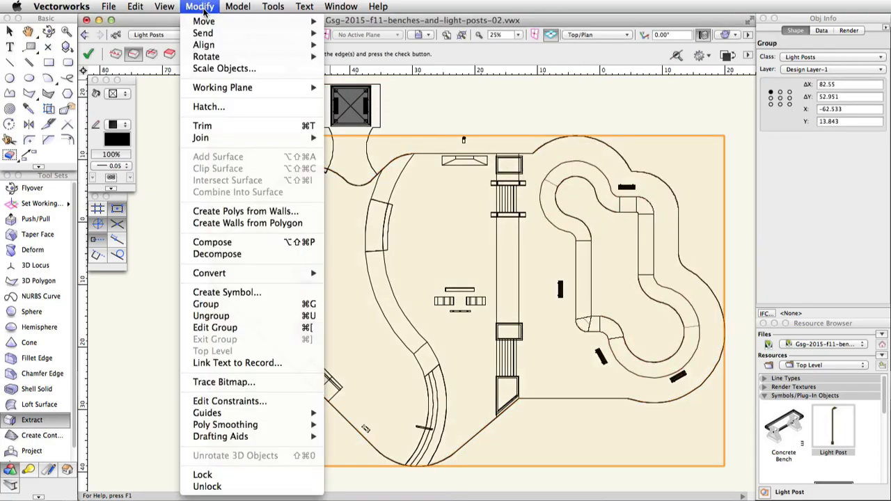
left_click(211, 316)
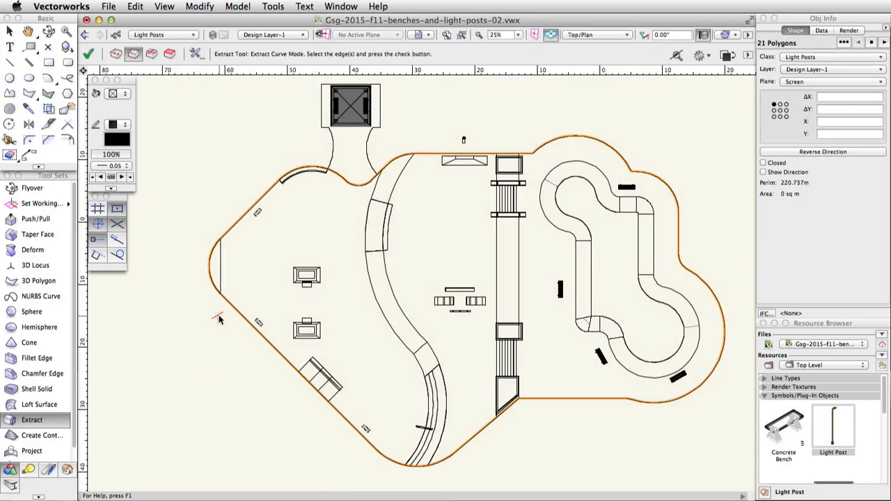
left_click(200, 6)
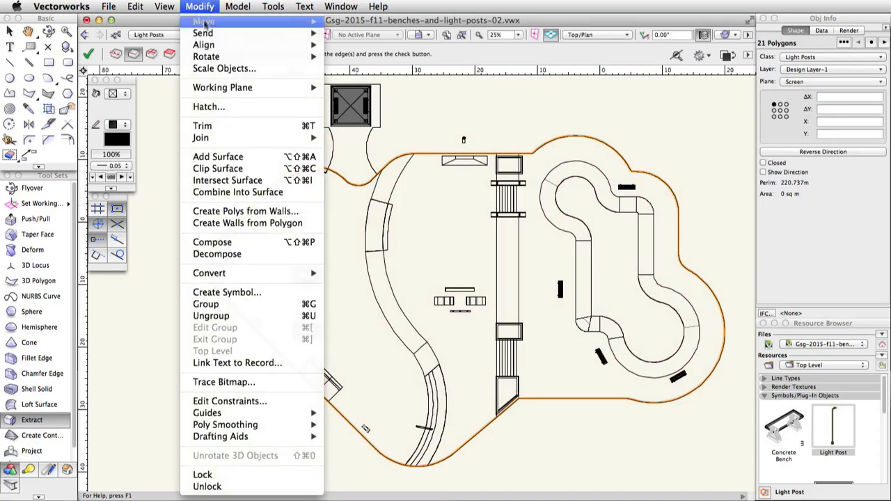
left_click(212, 242)
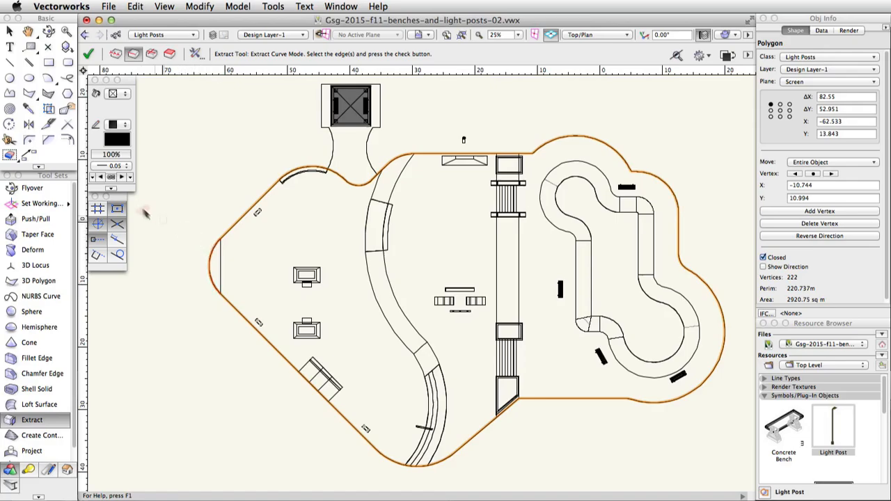
Offset the base boundary polygon outward by a distance of 1.5.
left_click(67, 139)
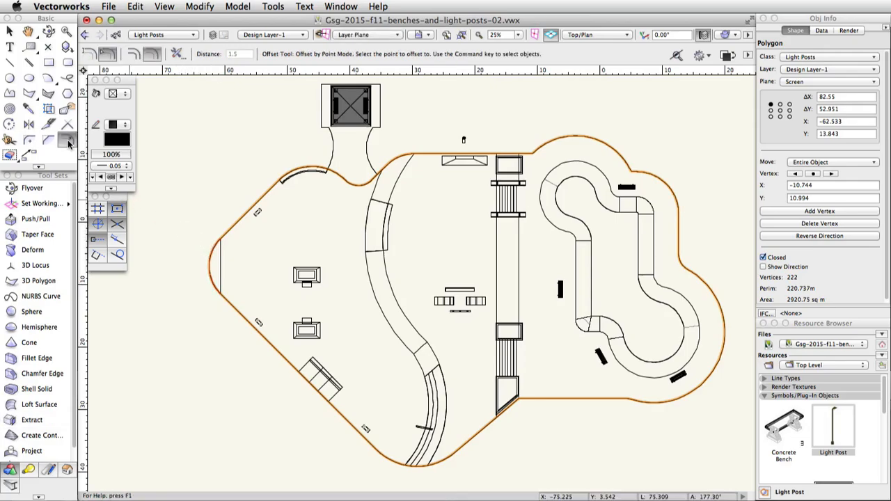
left_click(91, 55)
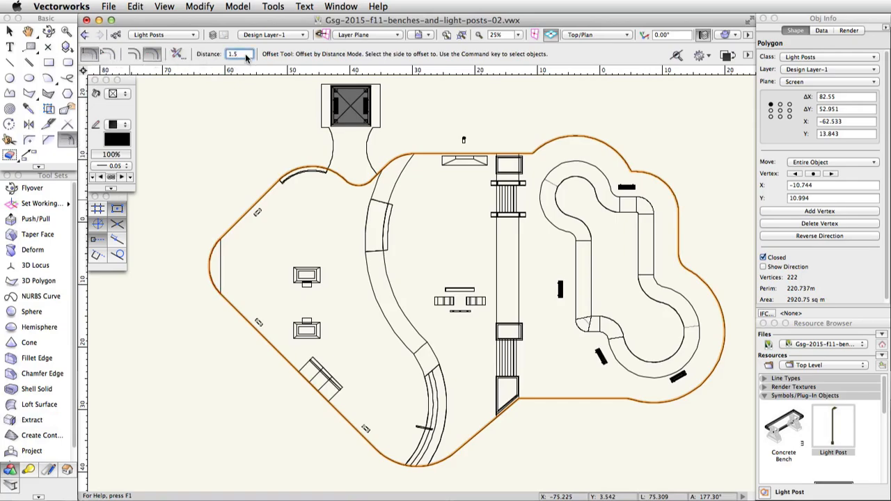
left_click(422, 108)
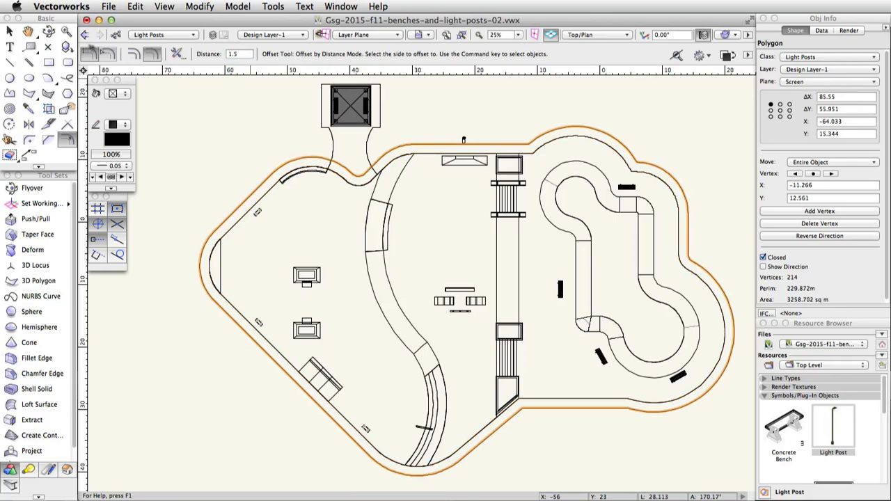
Duplicate the light post 12 times along the offset path with Keep Original Orientation unchecked.
key("x")
scroll(465, 137, "up", 5)
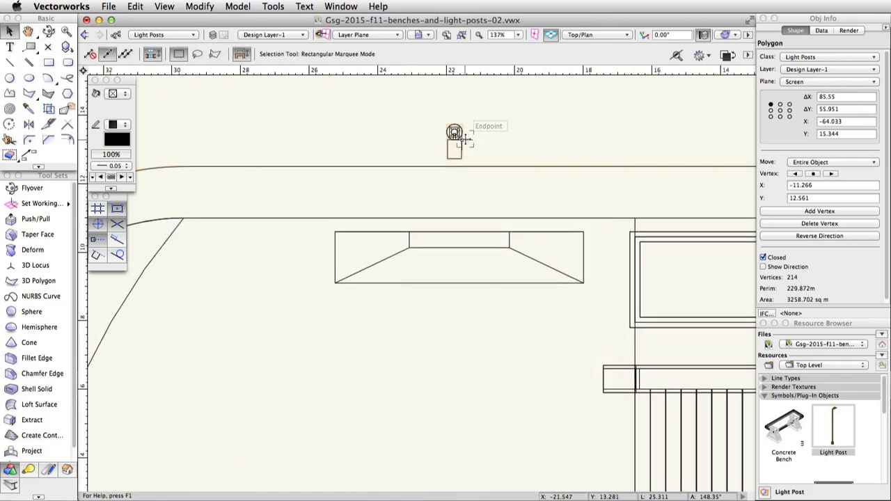
scroll(466, 137, "up", 5)
left_click(454, 136, "shift")
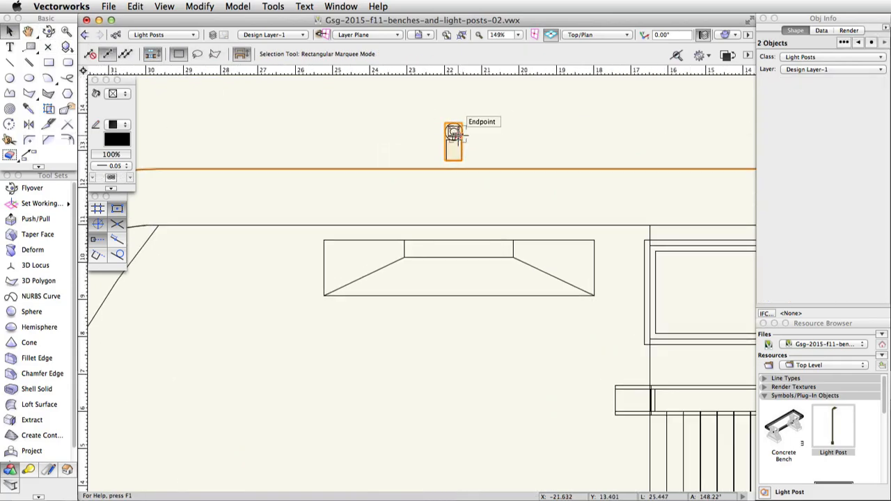
left_click(135, 6)
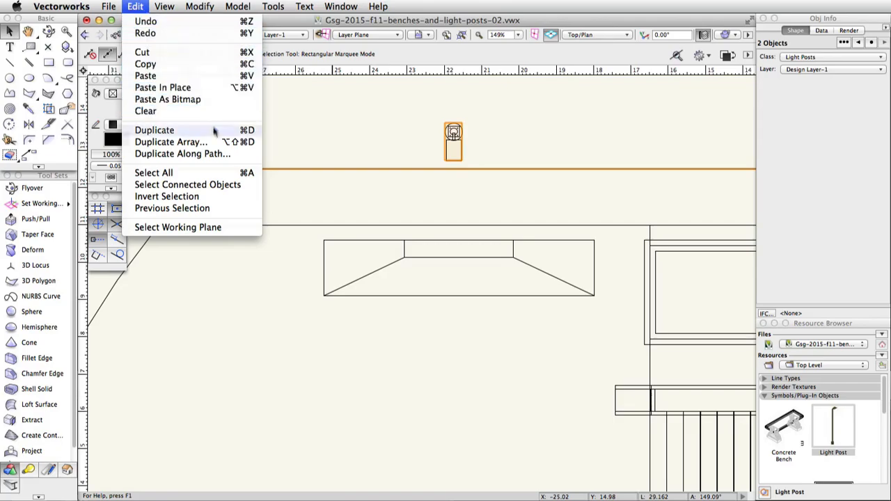
left_click(183, 154)
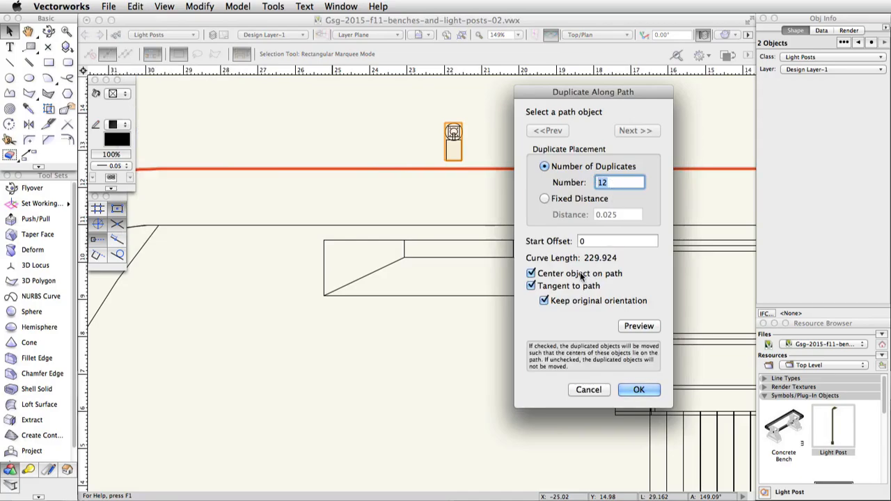
left_click(545, 300)
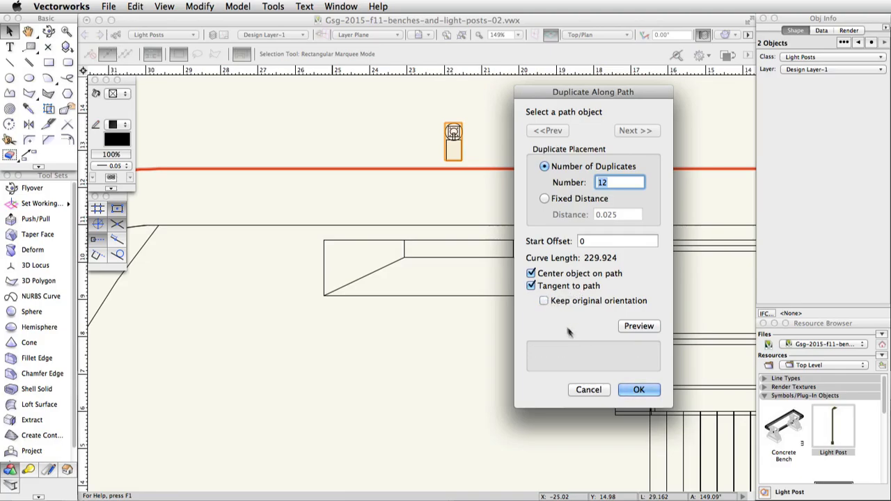
left_click(637, 390)
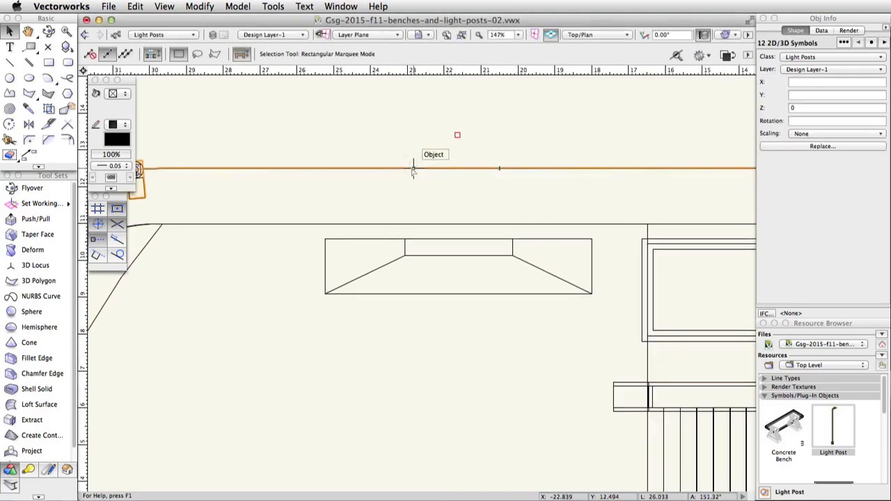
Deselect everything and switch to the Left Isometric 3D view of the skatepark.
left_click(427, 169)
left_click(408, 146)
scroll(410, 144, "down", 2)
scroll(409, 143, "down", 3)
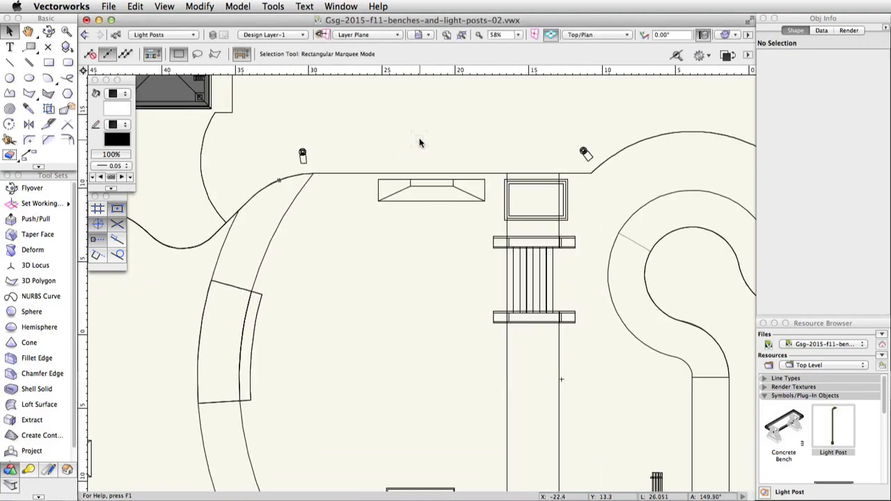
scroll(418, 136, "down", 2)
scroll(421, 132, "down", 2)
scroll(425, 129, "down", 1)
scroll(425, 128, "down", 1)
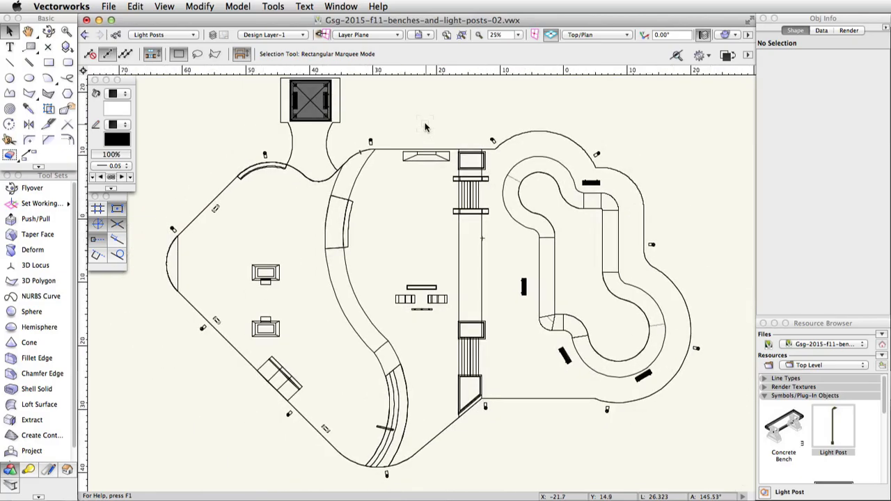
left_click(627, 35)
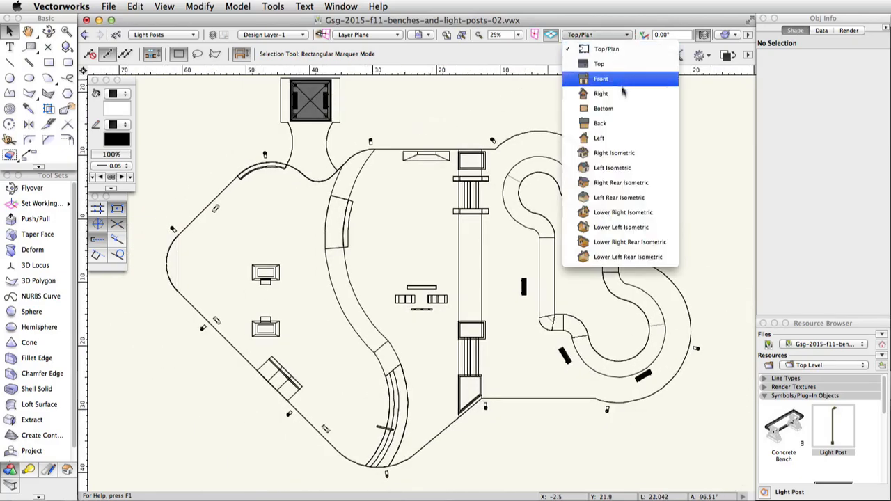
left_click(624, 168)
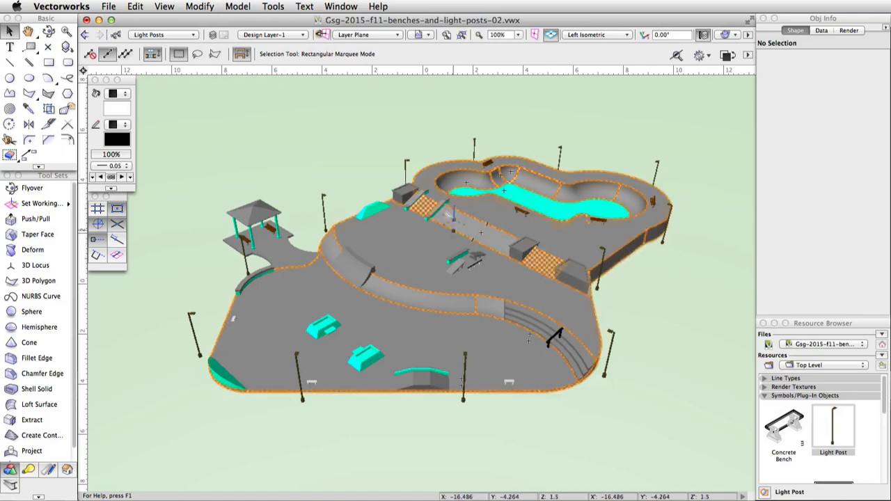
Choose the Site class in the Organization Classes dialog and confirm.
left_click(116, 35)
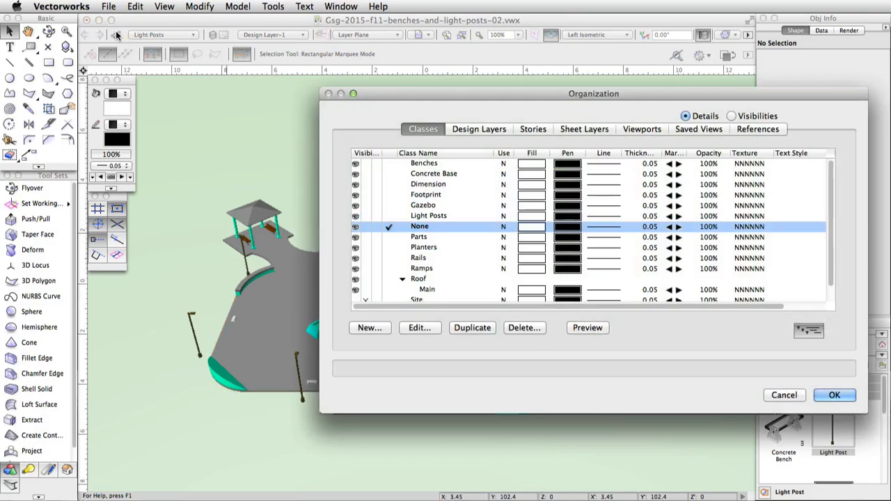
left_click(416, 299)
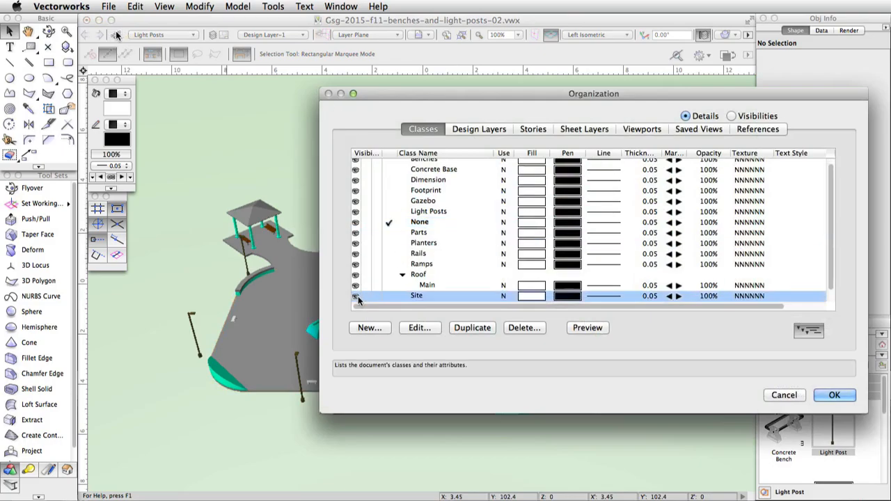
left_click(836, 395)
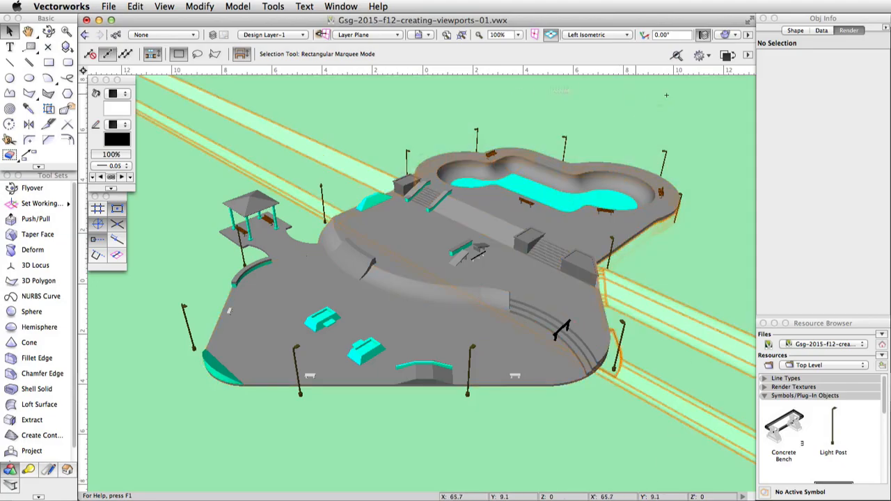
Select the six upper-bowl light posts and set their Z height to 2.75.
left_click(407, 149)
left_click(476, 136, "shift")
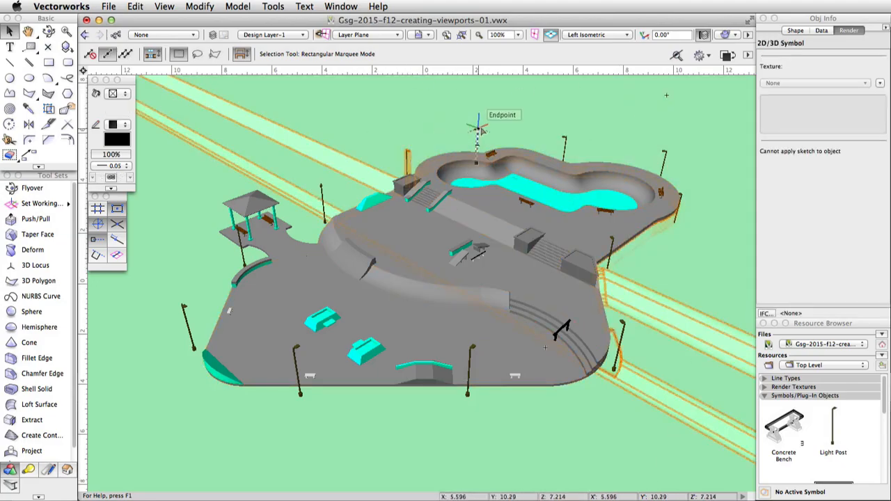
left_click(567, 135, "shift")
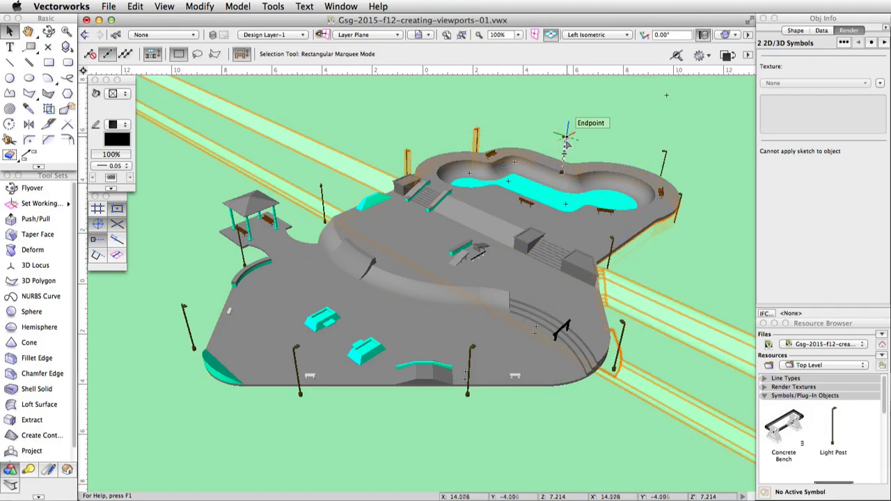
left_click(663, 147, "shift")
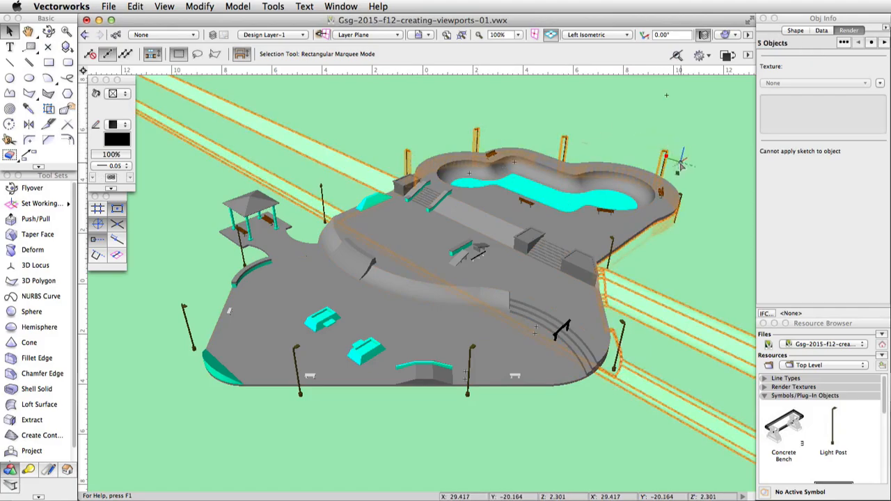
left_click(681, 165, "shift")
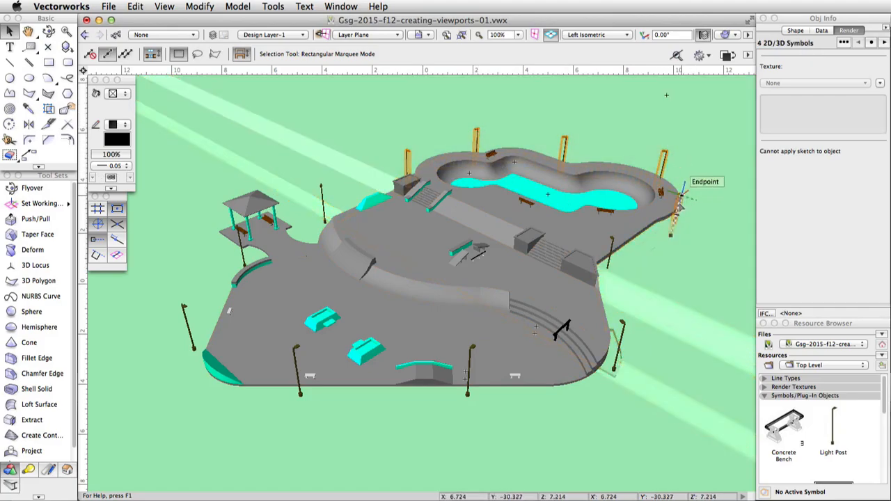
left_click(680, 204, "shift")
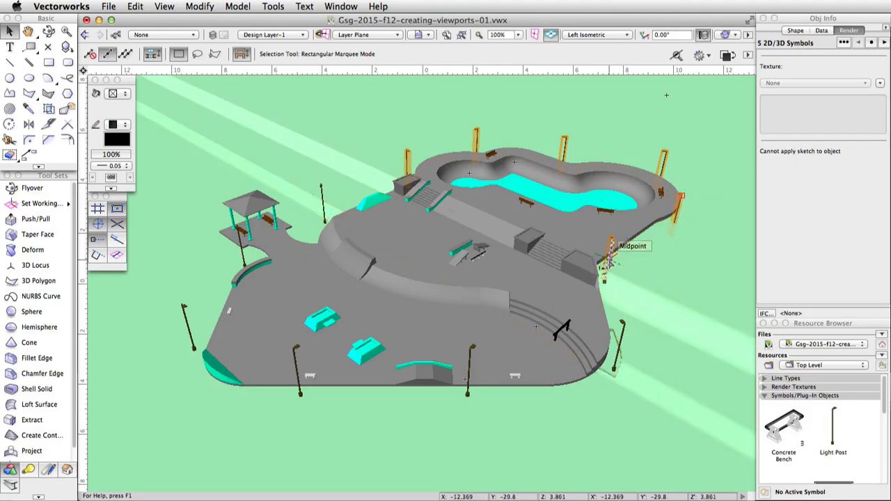
left_click(611, 248, "shift")
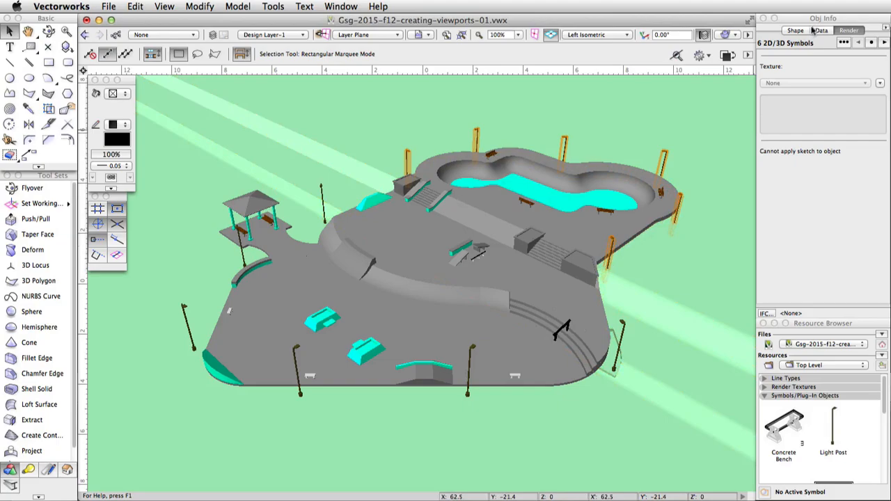
left_click(796, 30)
left_click(835, 108)
type("2.75")
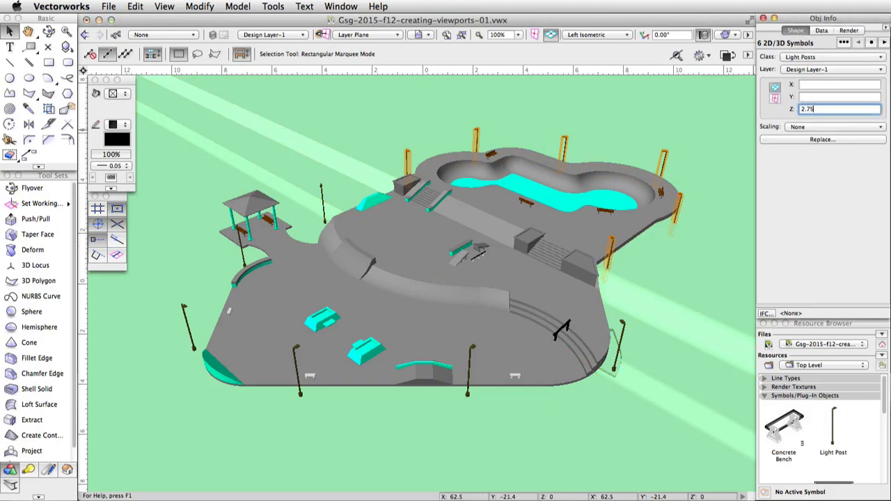
key("Return")
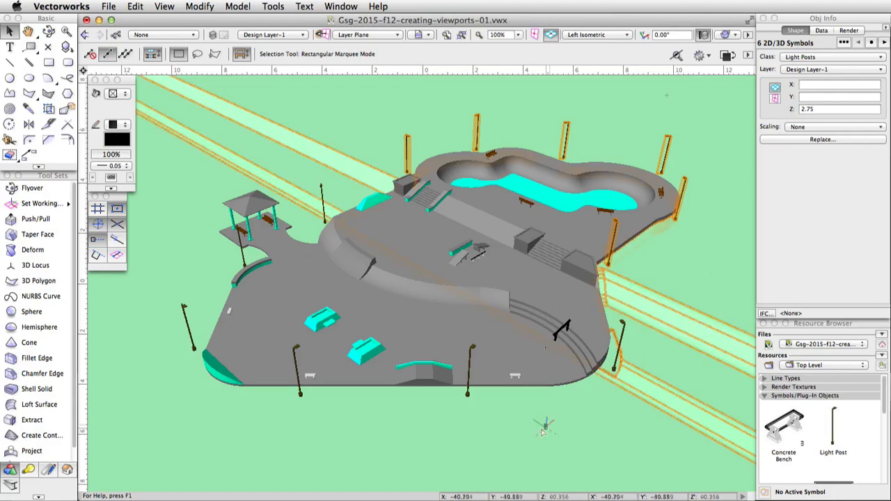
Select the lower light posts, set their Z height to 0.15 and deselect.
left_click(472, 390)
left_click(299, 380, "shift")
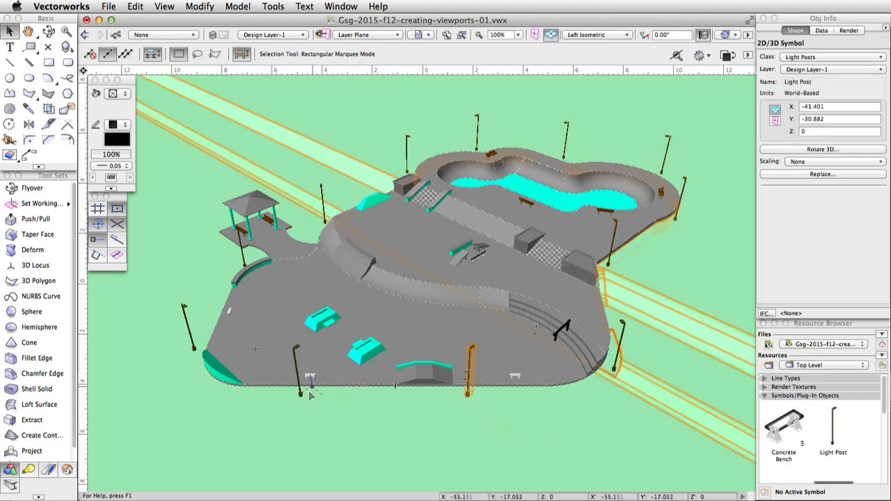
left_click(186, 334, "shift")
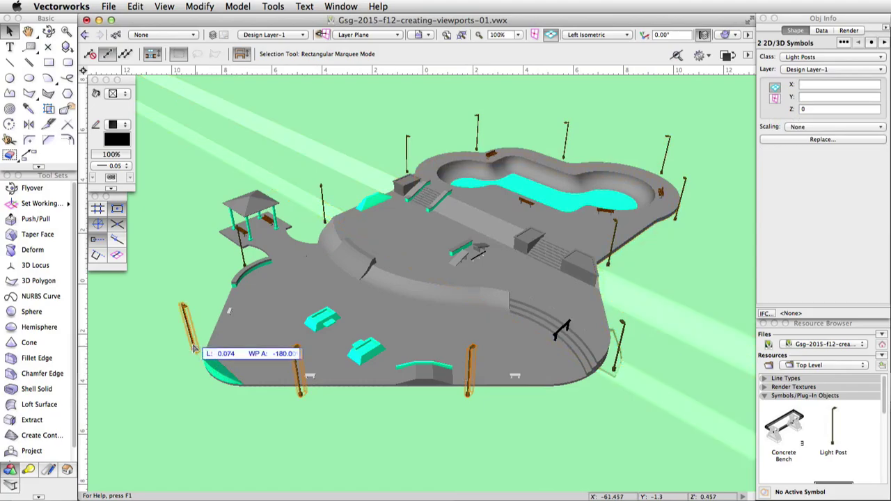
left_click(323, 209, "shift")
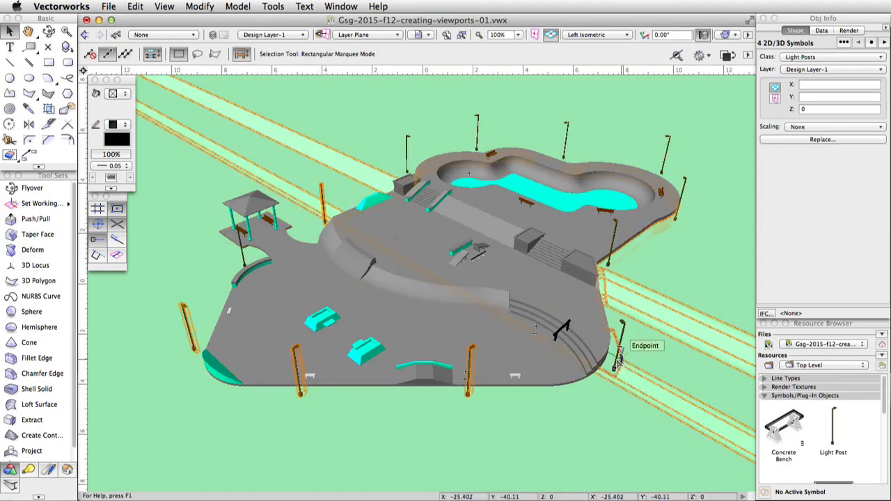
left_click(808, 110)
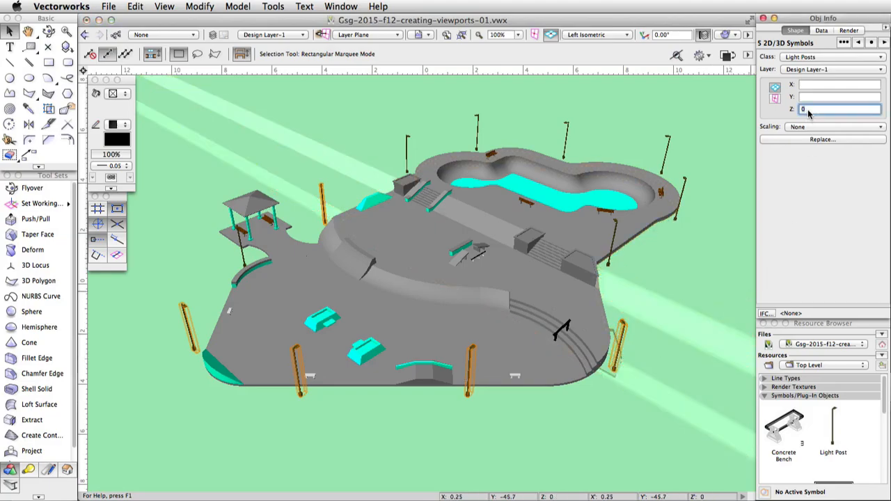
type(".15")
key("Return")
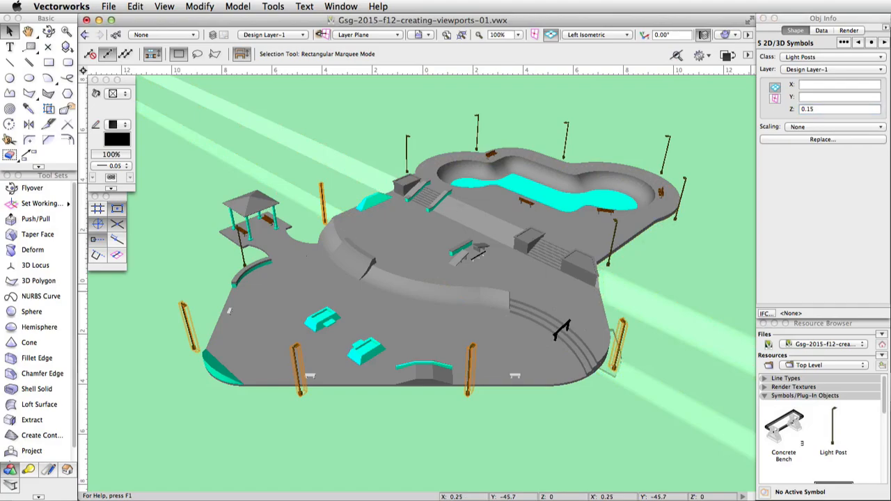
left_click(735, 202)
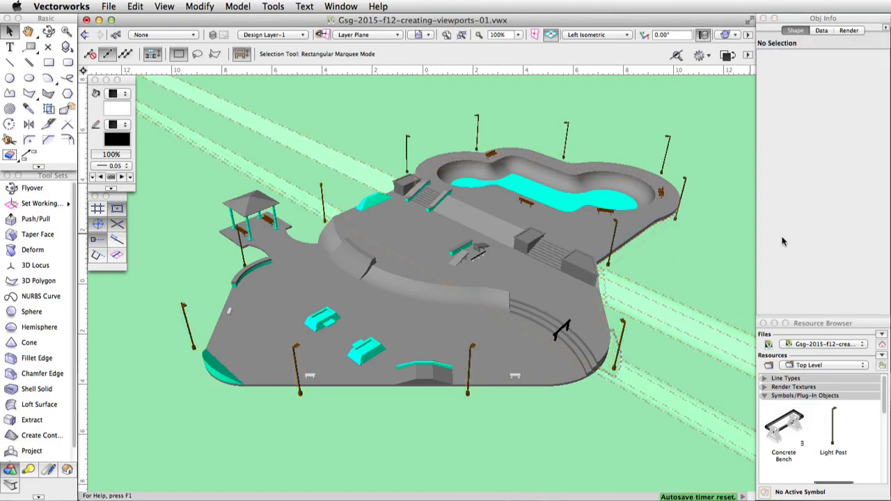
Bring up the Organization dialog on the Classes tab from the View bar.
left_click(115, 36)
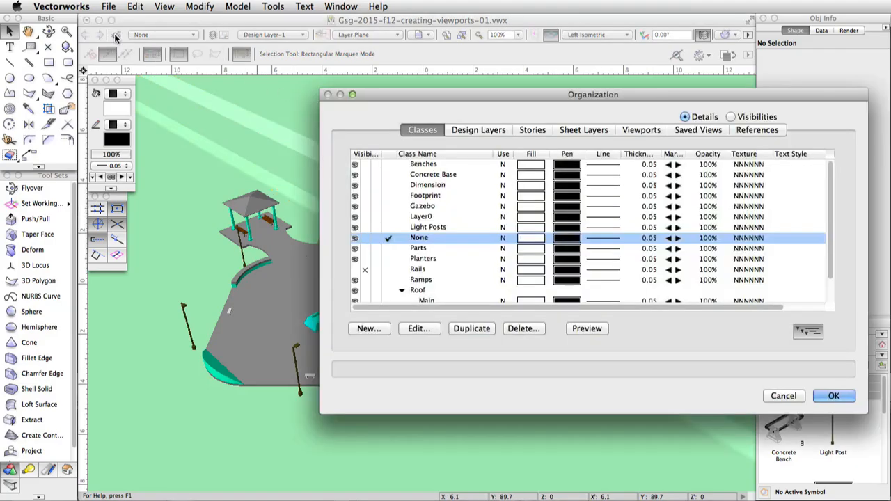